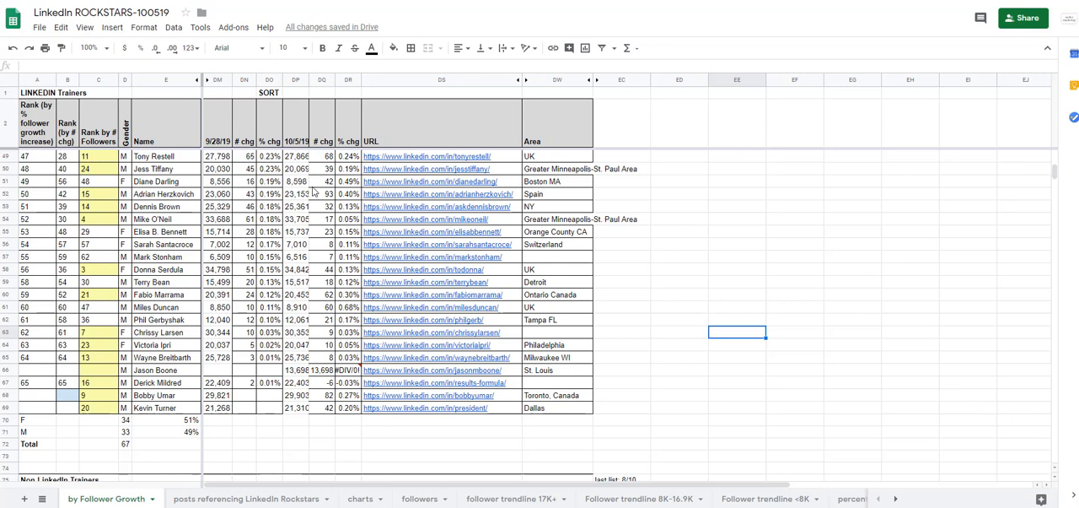
# Apply all borders to the LinkedIn Trainers table from A3 through the Area column in row 69.
pyautogui.click(295, 143)
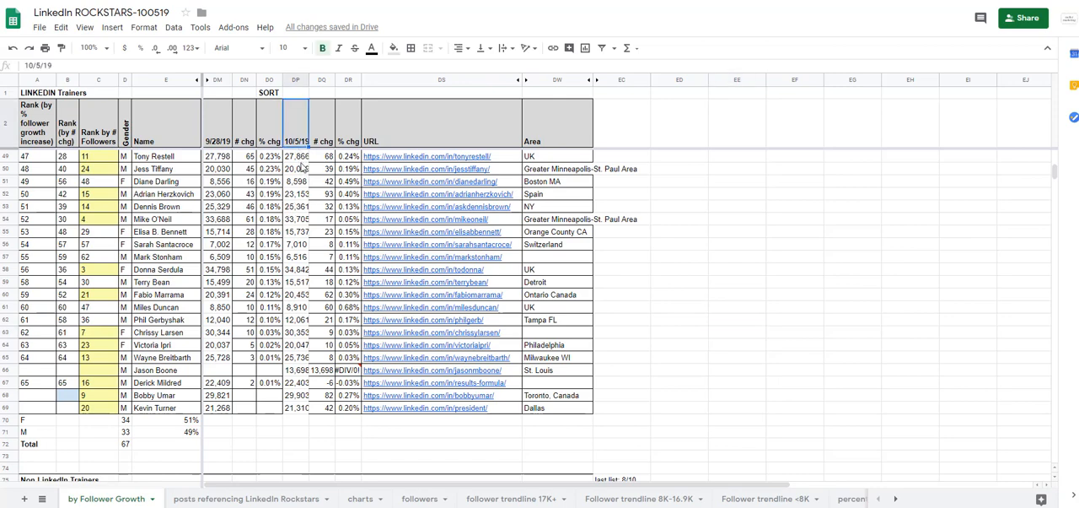
pyautogui.click(302, 162)
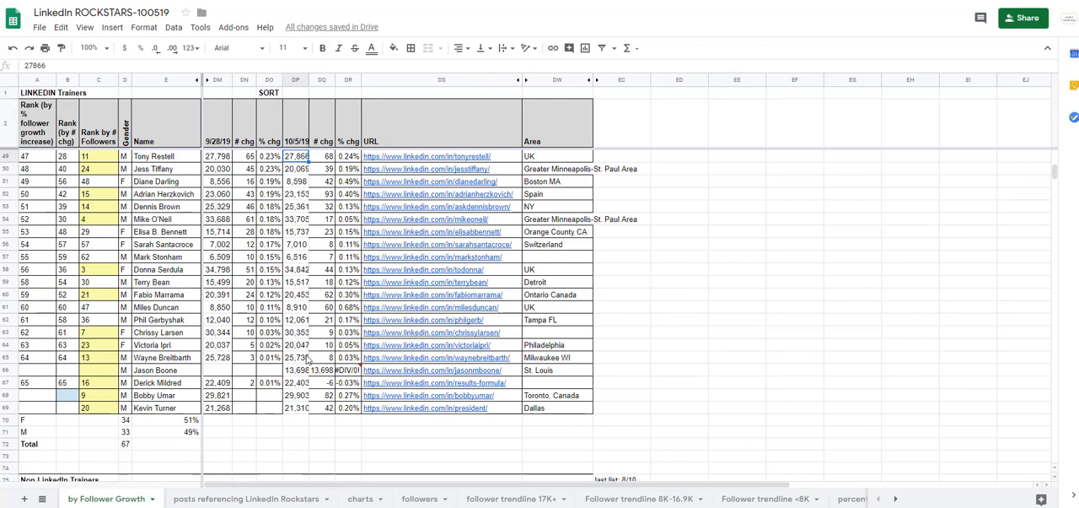
pyautogui.scroll(15, 311, 365)
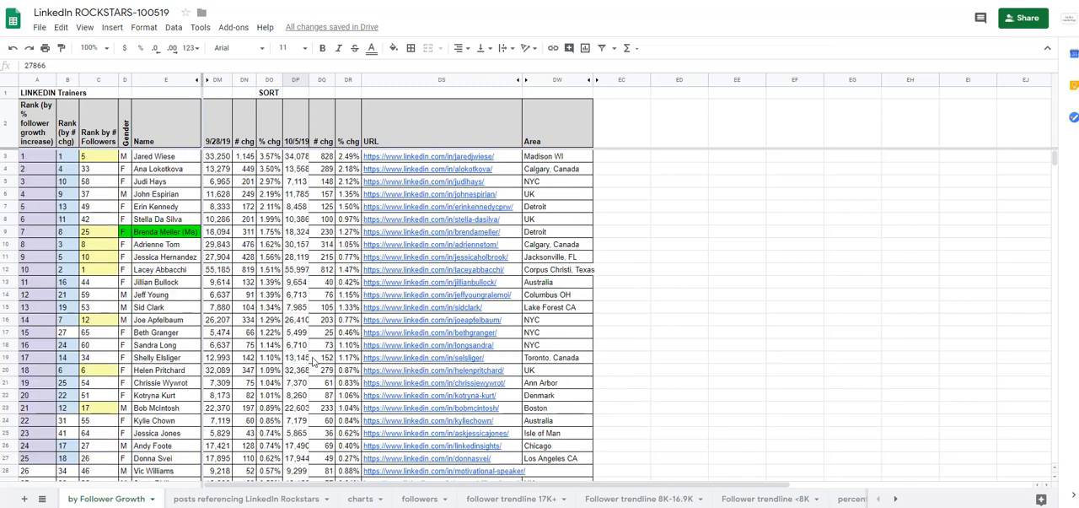
pyautogui.click(36, 156)
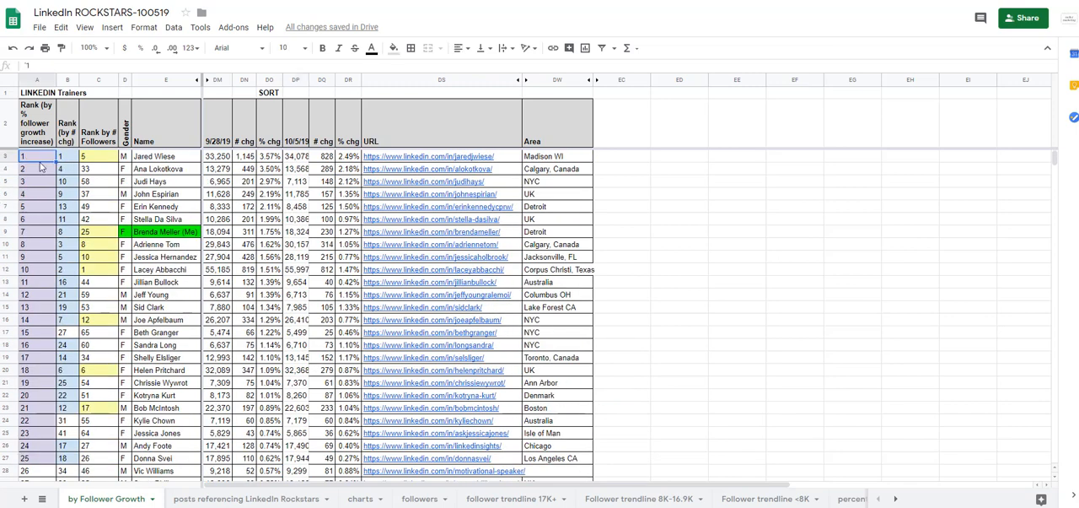
pyautogui.scroll(-10, 561, 323)
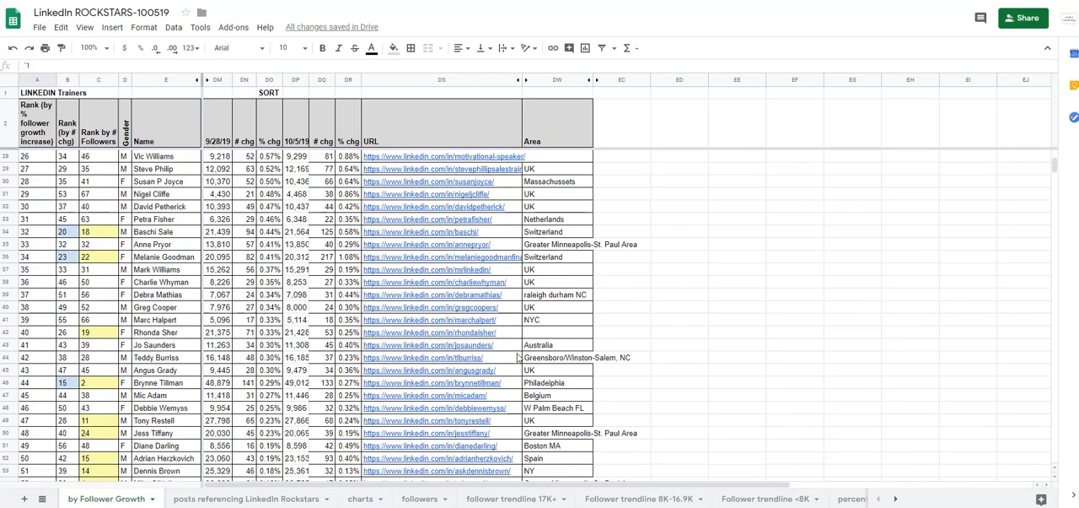
pyautogui.scroll(-5, 580, 430)
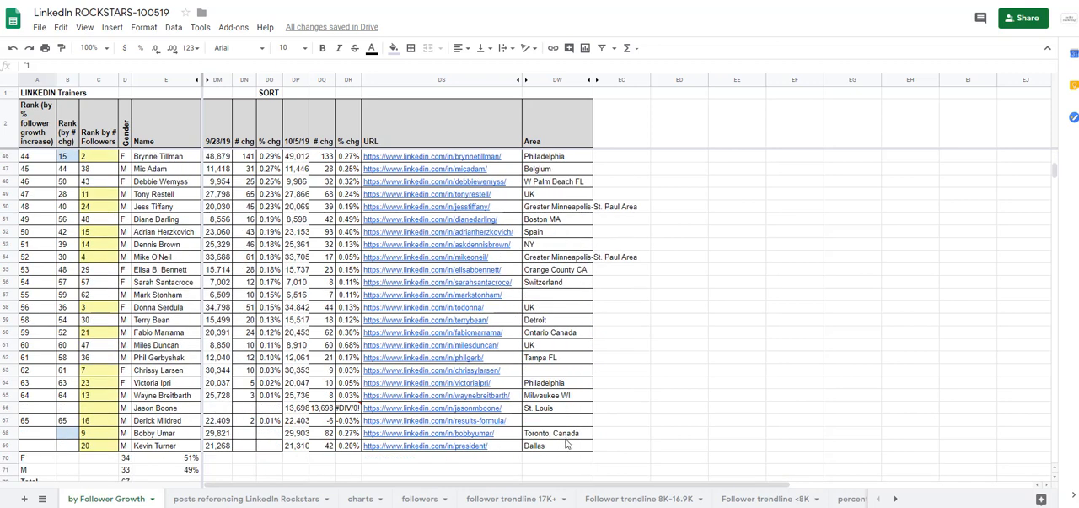
pyautogui.keyDown('shift'); pyautogui.click(567, 443); pyautogui.keyUp('shift')
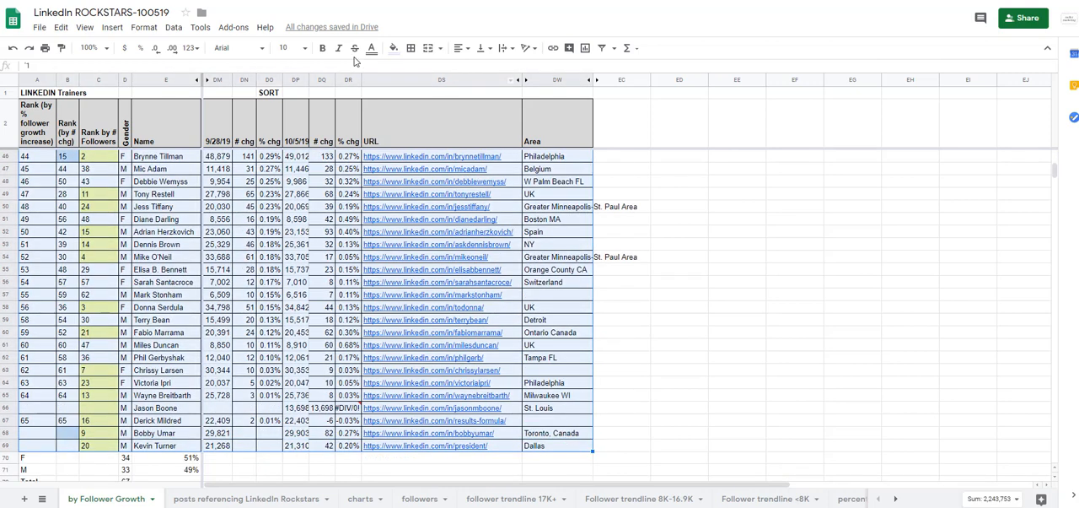
pyautogui.click(411, 49)
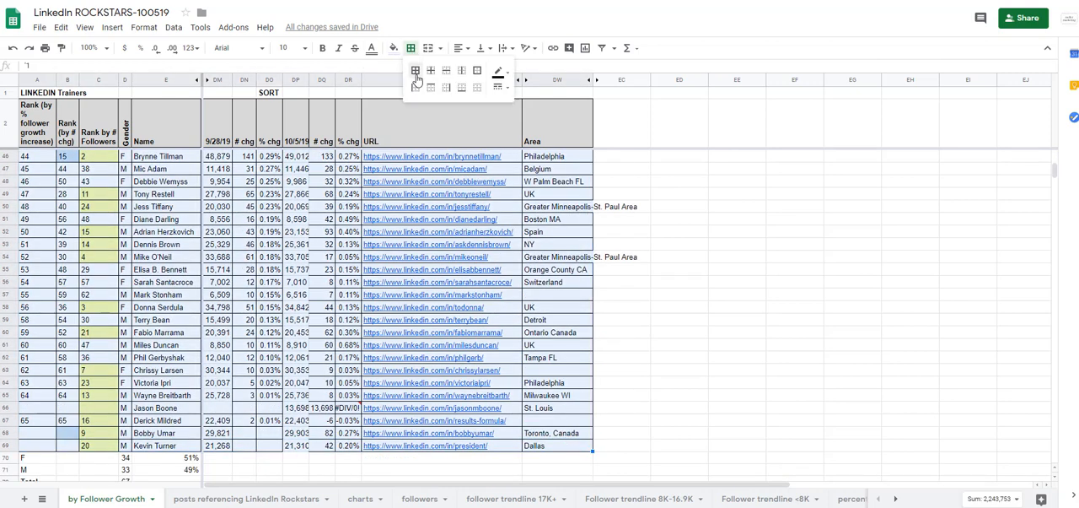
pyautogui.click(415, 71)
pyautogui.click(297, 281)
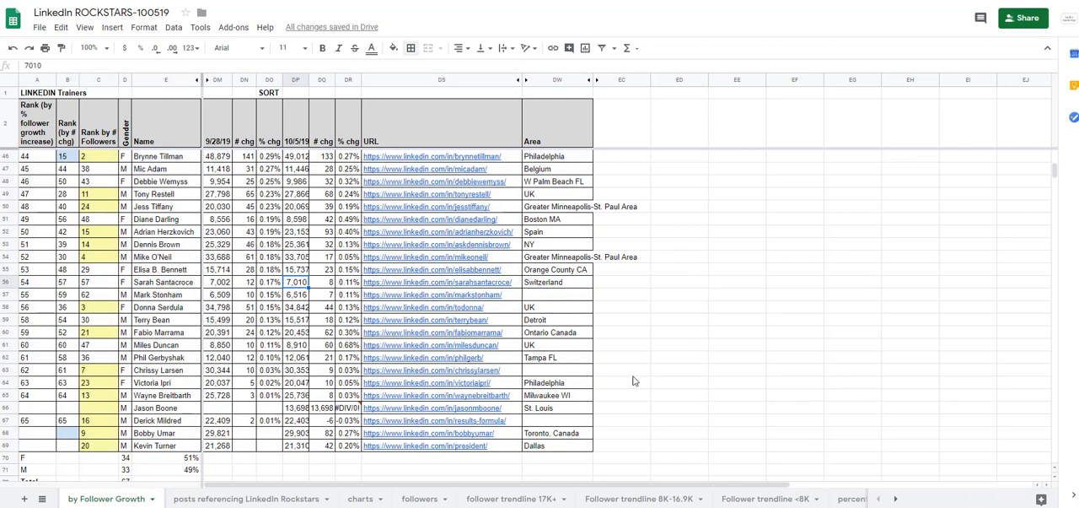
# Clear the 10/5/19 # chg and % chg formulas in row 66, cells DQ66 and DR66.
pyautogui.moveTo(370, 327)
pyautogui.click(327, 409)
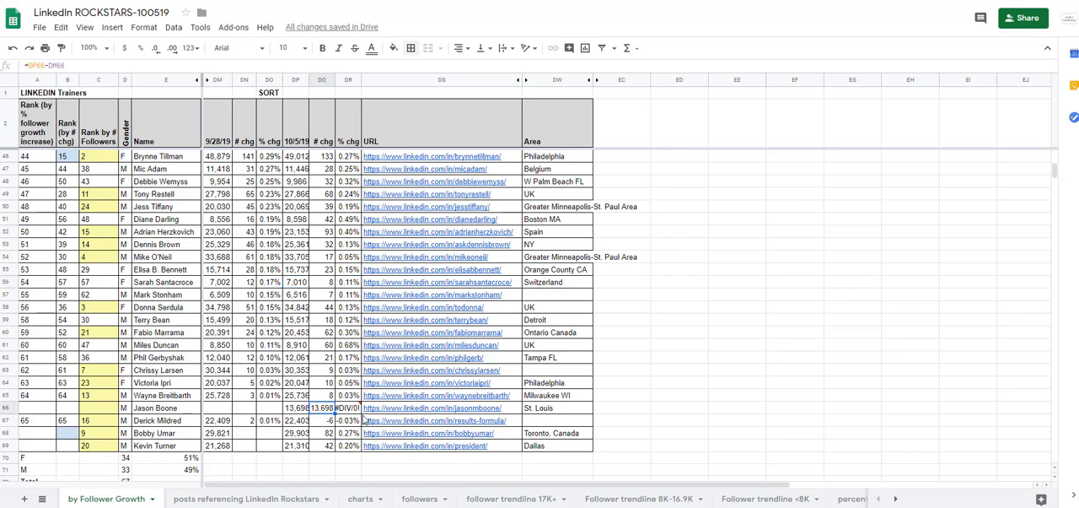
pyautogui.moveTo(365, 419)
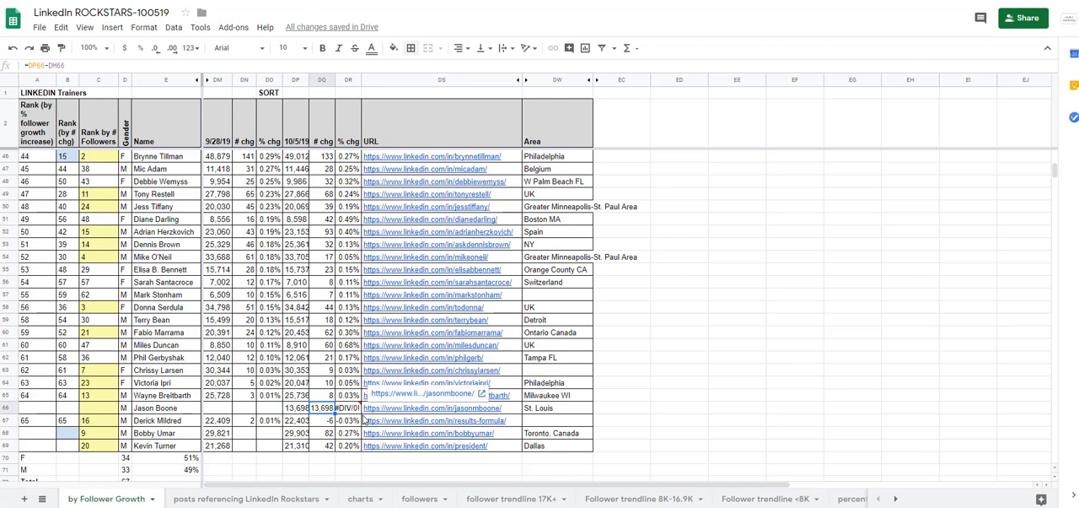
pyautogui.press('Delete')
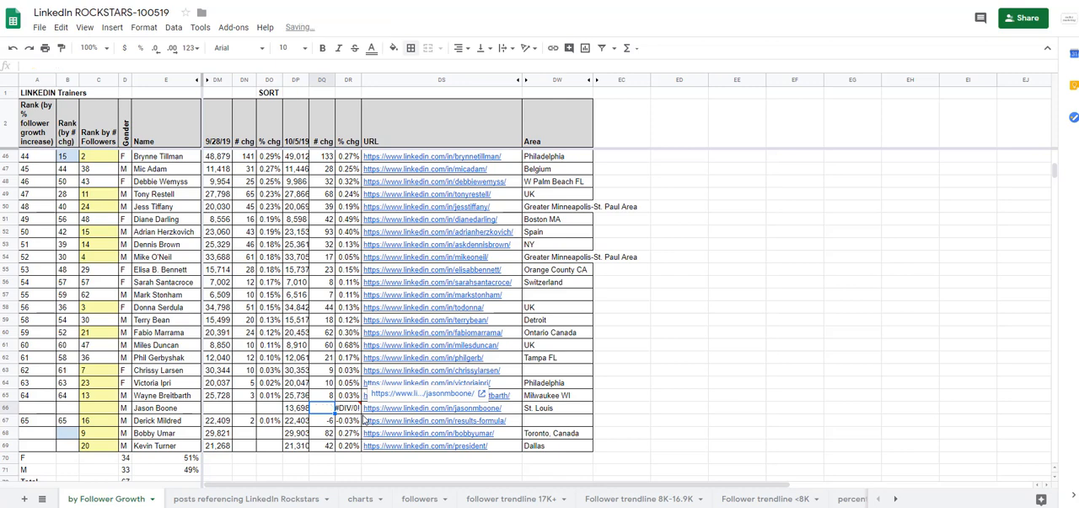
pyautogui.press('Right')
pyautogui.press('Delete')
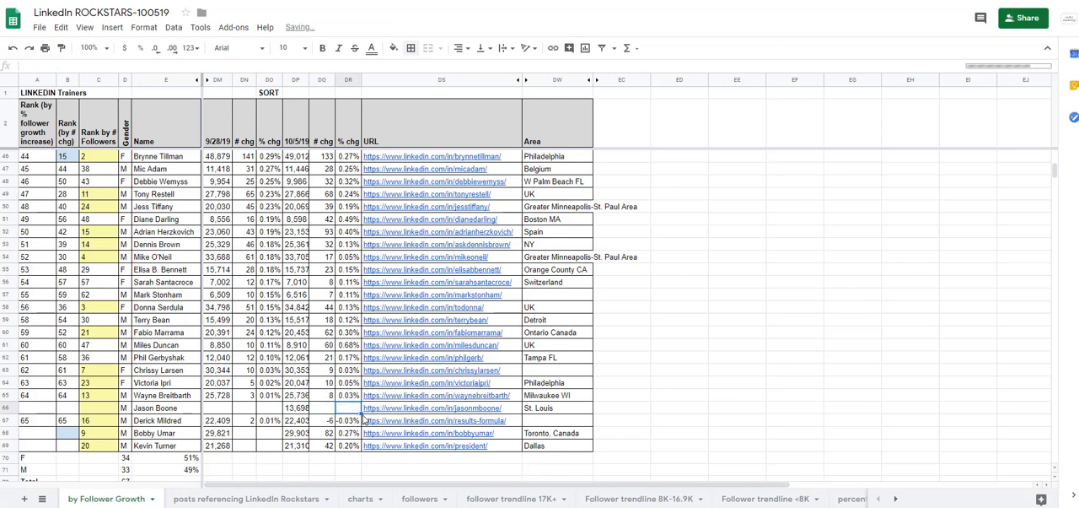
pyautogui.press('Down')
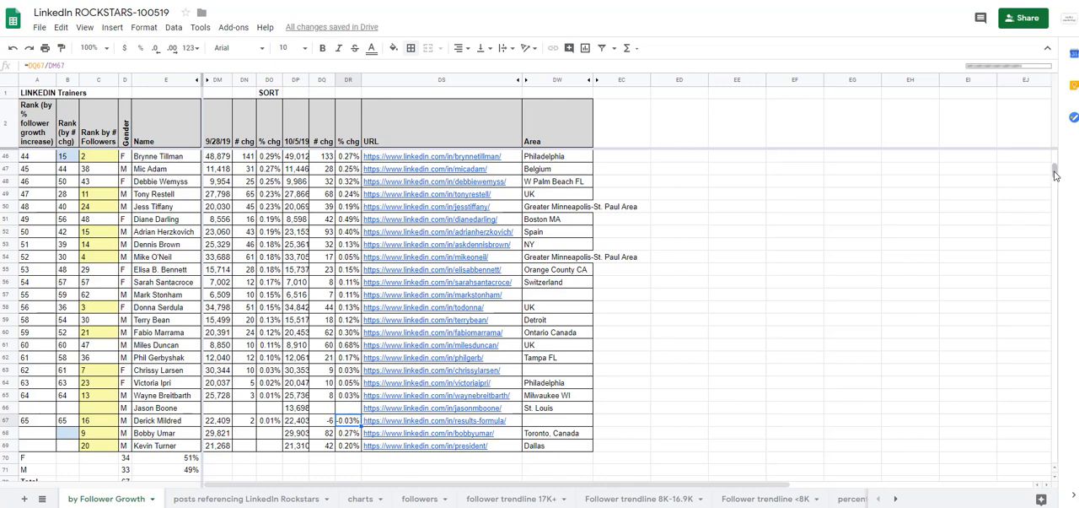
# Sort rows 3 to 69 by column DR in Z → A order, without a header row.
pyautogui.moveTo(1055, 174); pyautogui.dragTo(1055, 150)
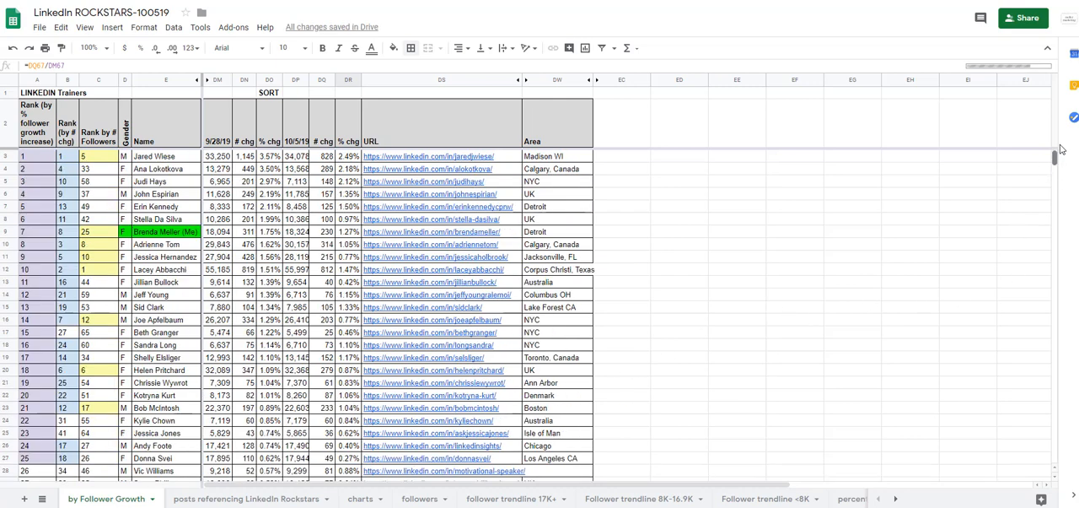
pyautogui.click(5, 156)
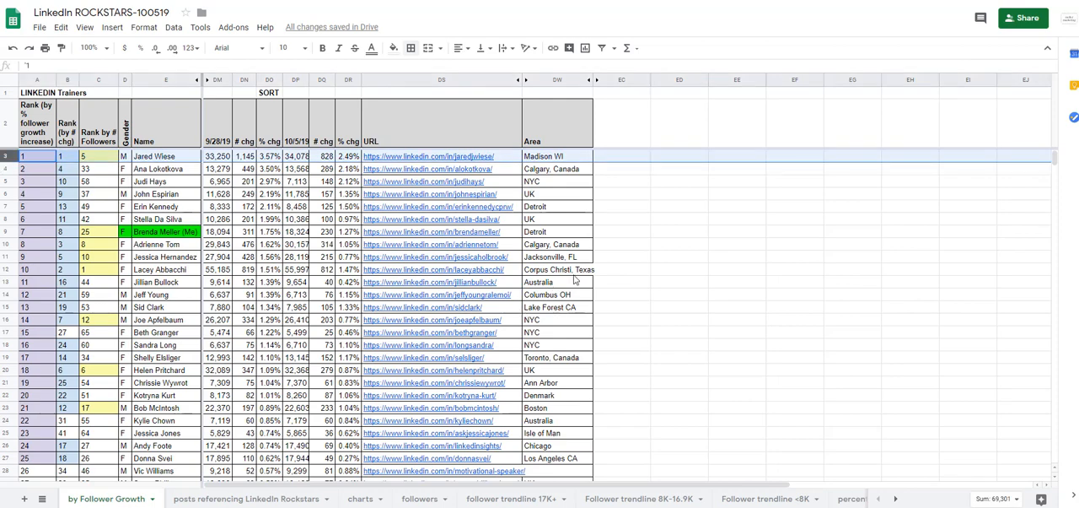
pyautogui.scroll(-10, 574, 279)
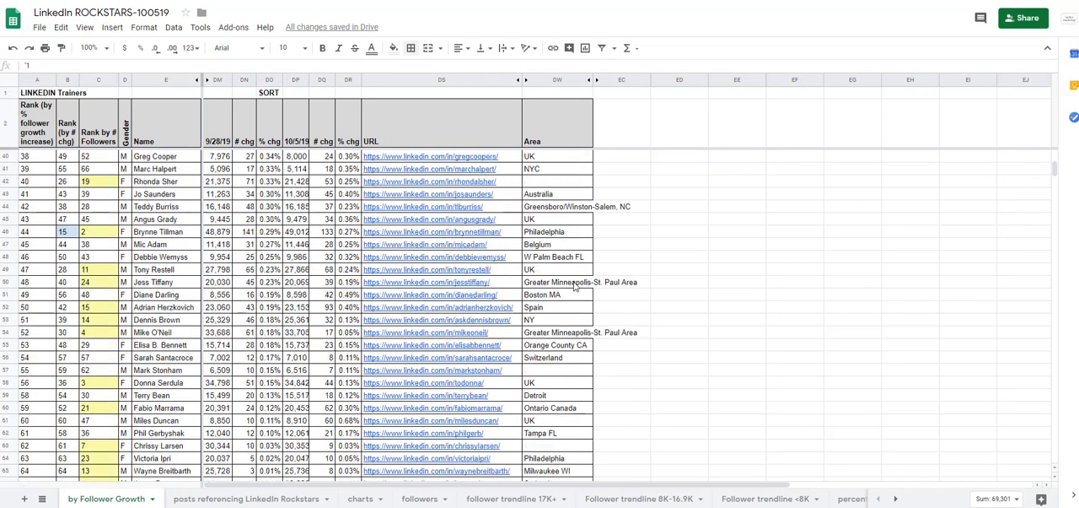
pyautogui.scroll(-5, 574, 285)
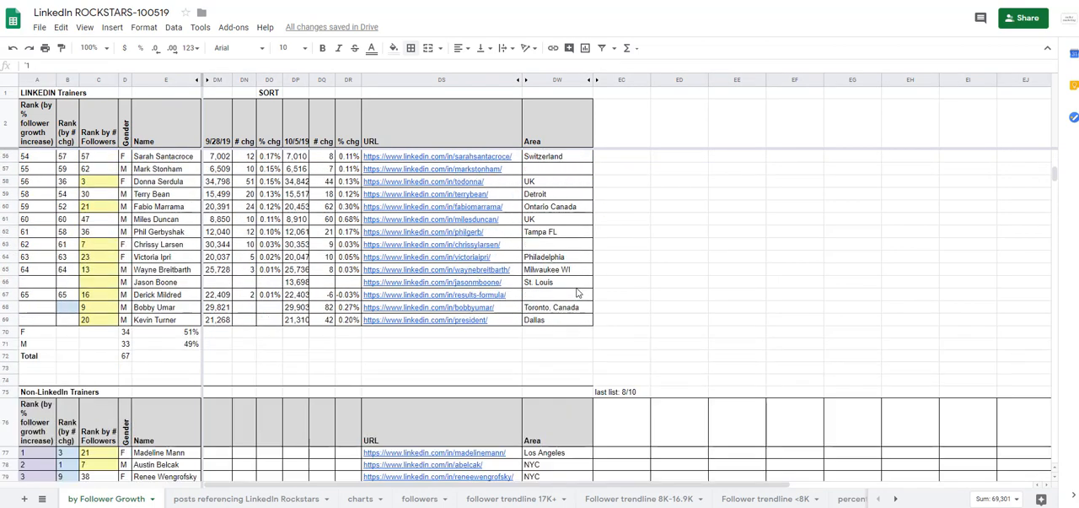
pyautogui.keyDown('shift'); pyautogui.click(11, 320); pyautogui.keyUp('shift')
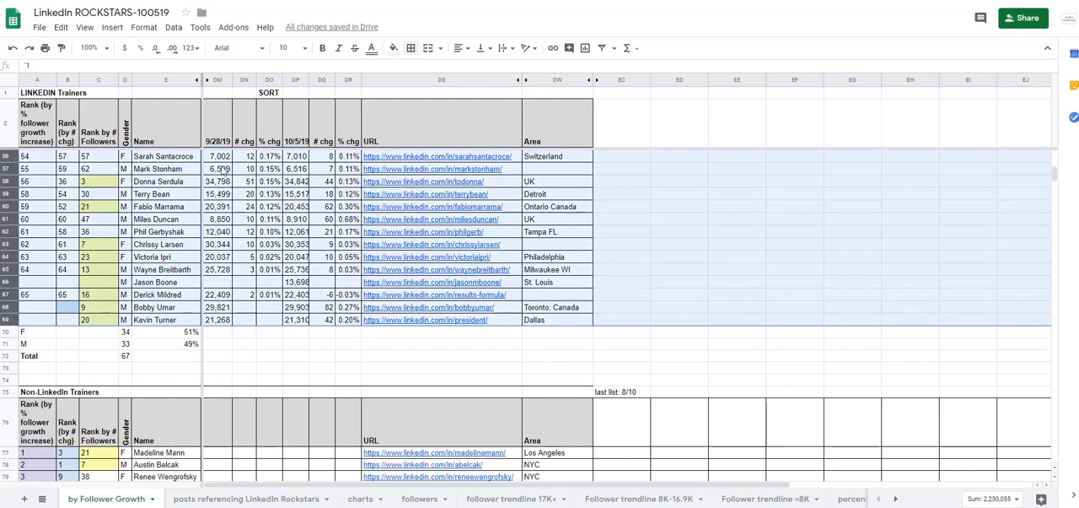
pyautogui.click(174, 31)
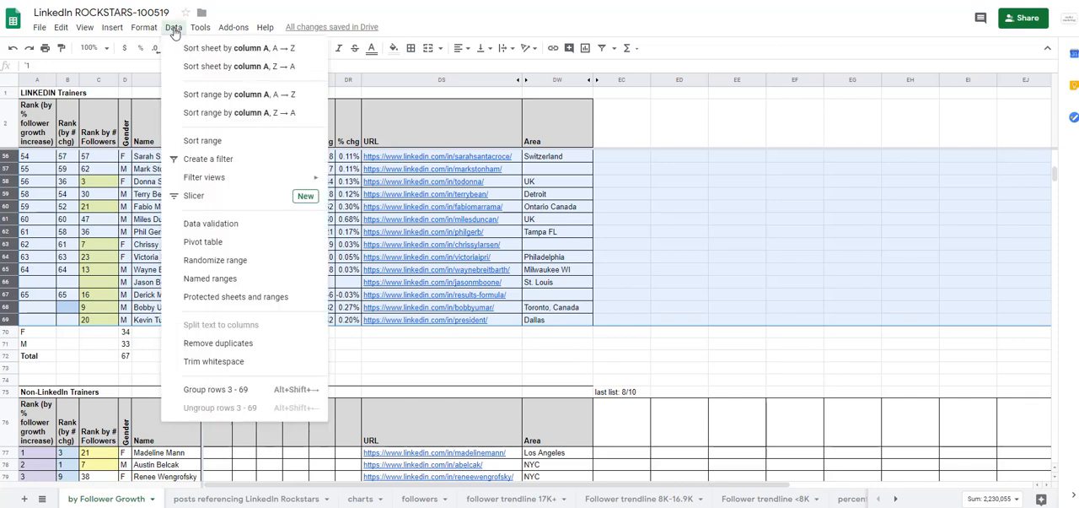
pyautogui.click(218, 141)
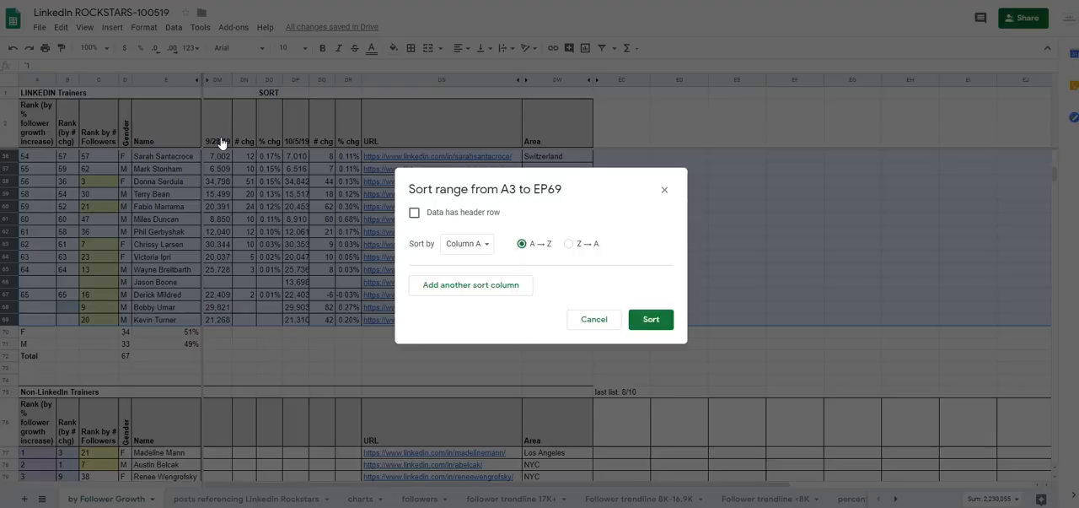
pyautogui.click(460, 246)
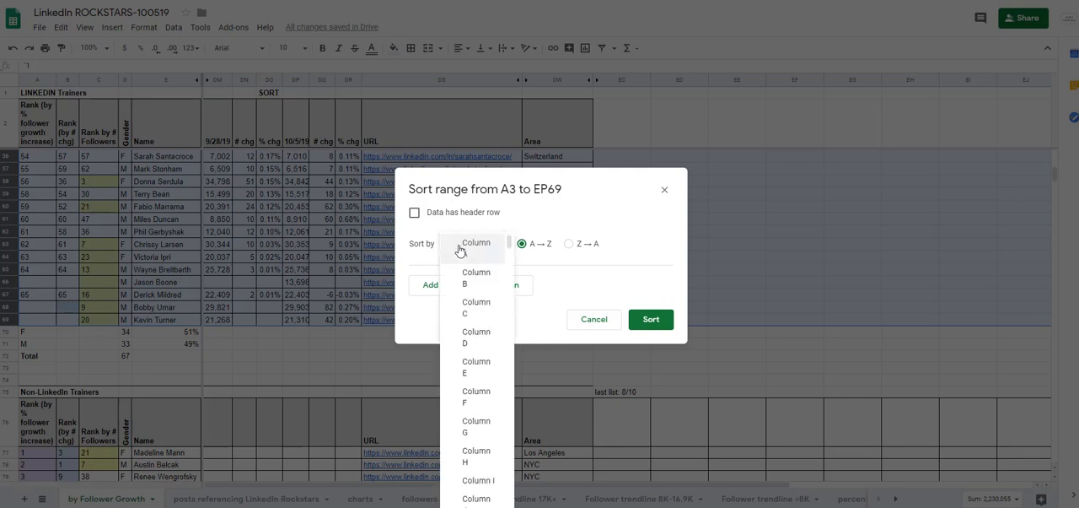
pyautogui.scroll(-20, 482, 385)
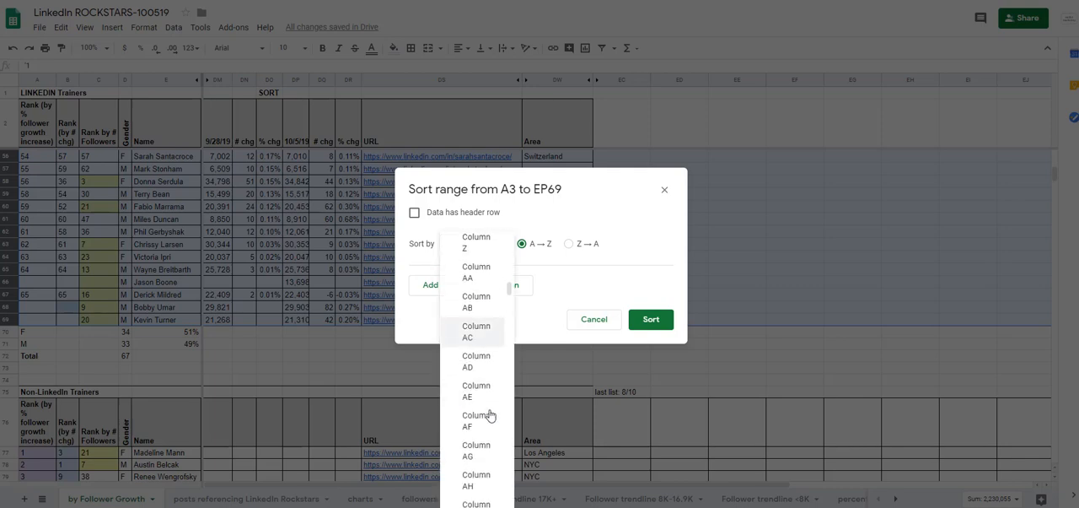
pyautogui.scroll(-8, 510, 407)
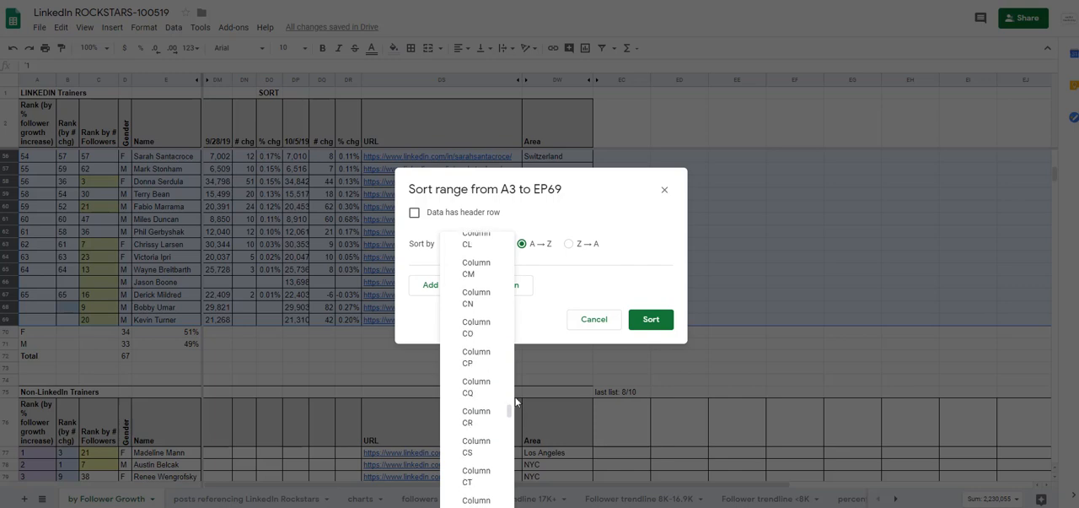
pyautogui.scroll(-4, 468, 447)
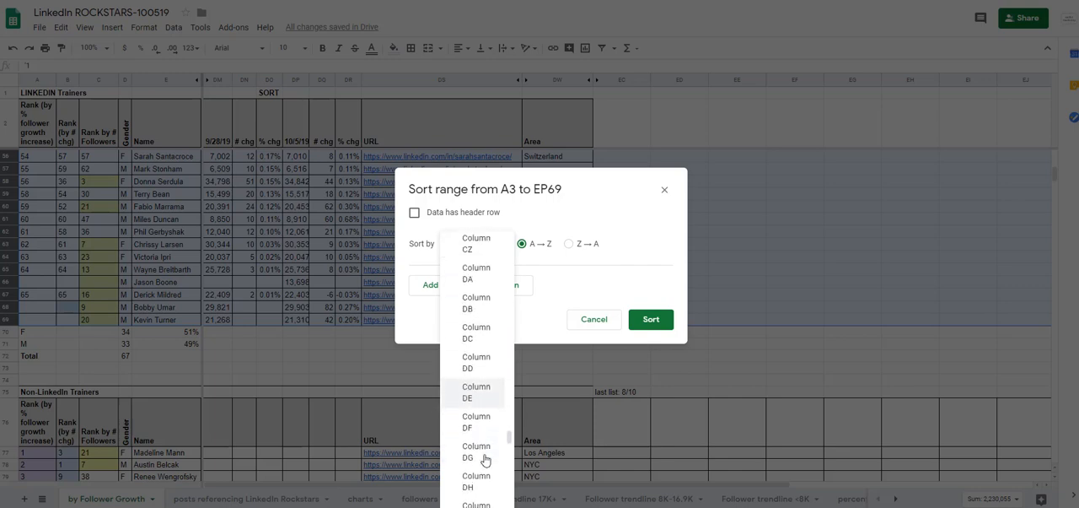
pyautogui.scroll(-3, 484, 456)
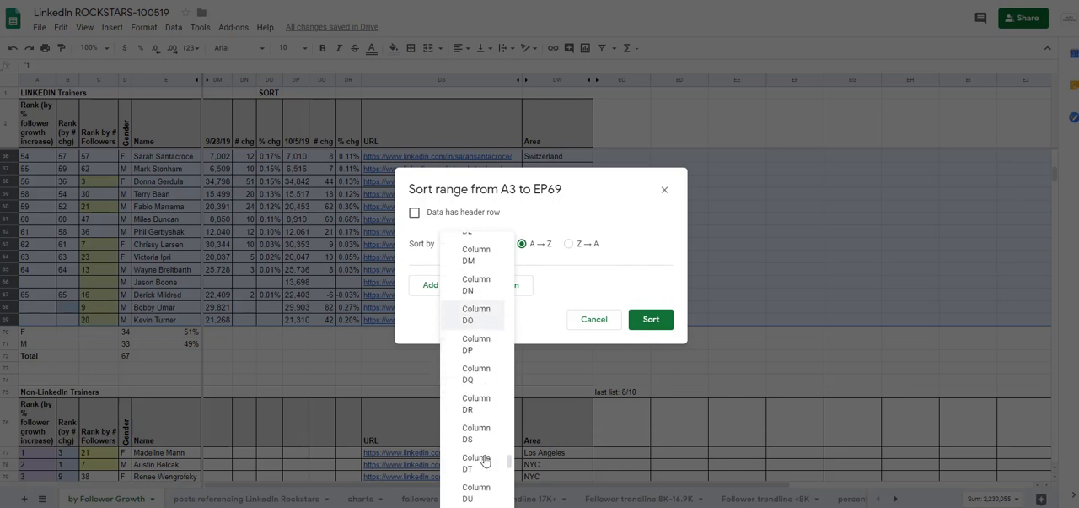
pyautogui.click(485, 412)
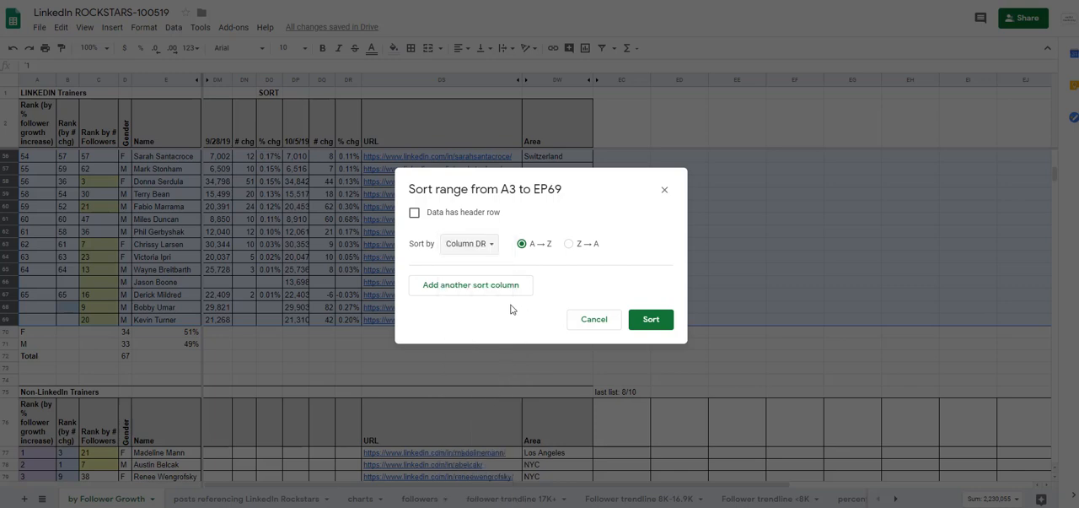
pyautogui.click(570, 245)
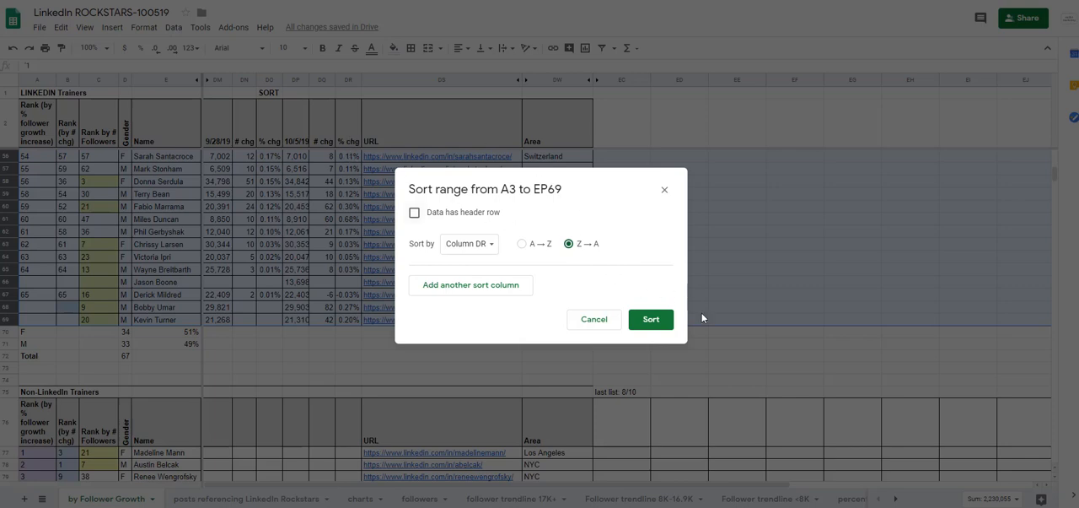
pyautogui.click(664, 312)
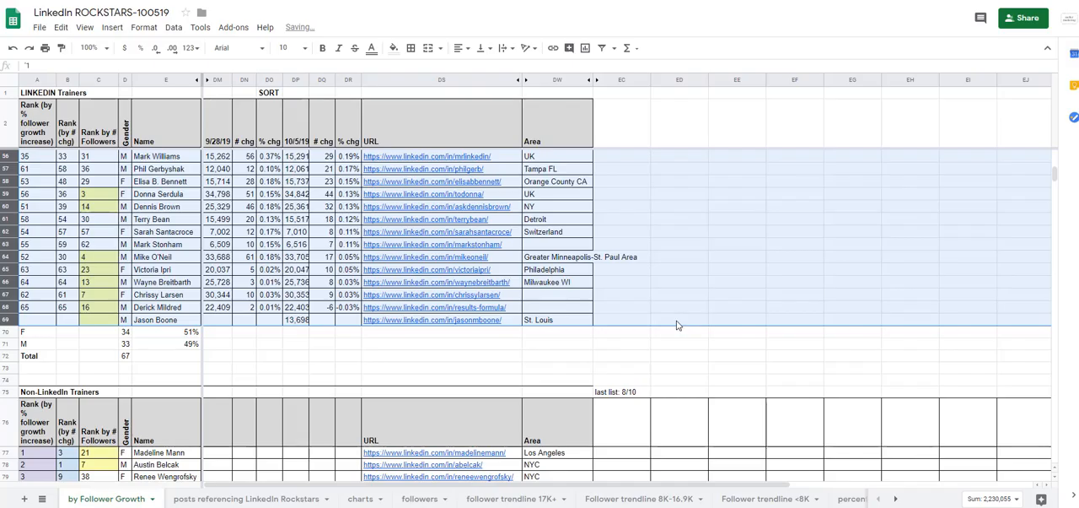
# Fill the percent-growth rank sequence in column A from 1 in A3 down through row 69, and clear the rank in A69.
pyautogui.click(247, 321)
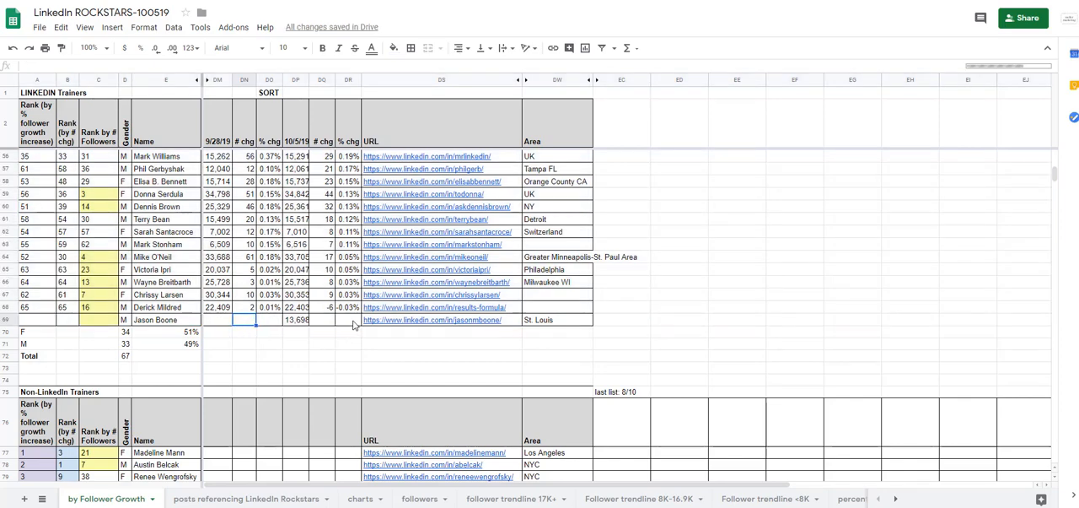
pyautogui.scroll(6, 343, 320)
pyautogui.scroll(3, 342, 318)
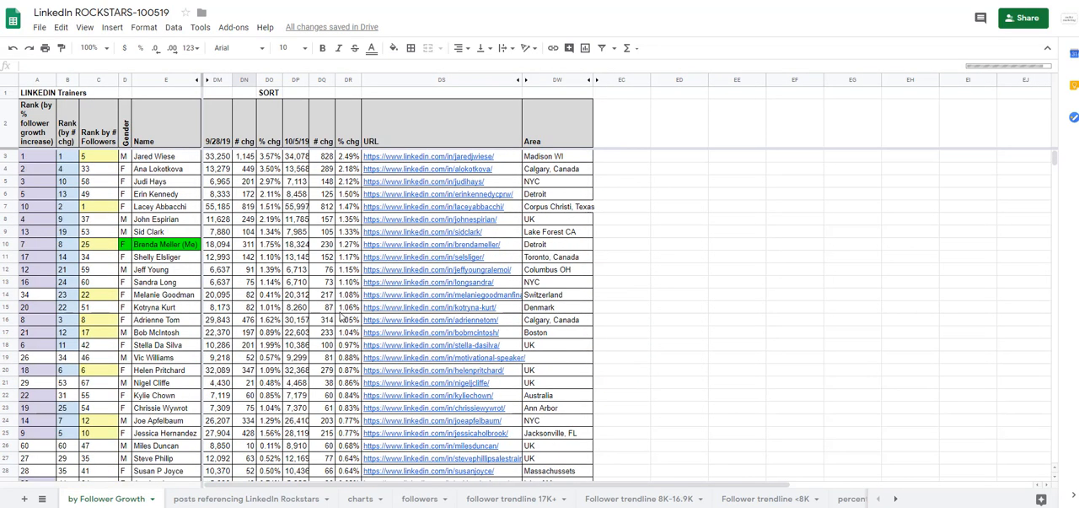
pyautogui.click(36, 162)
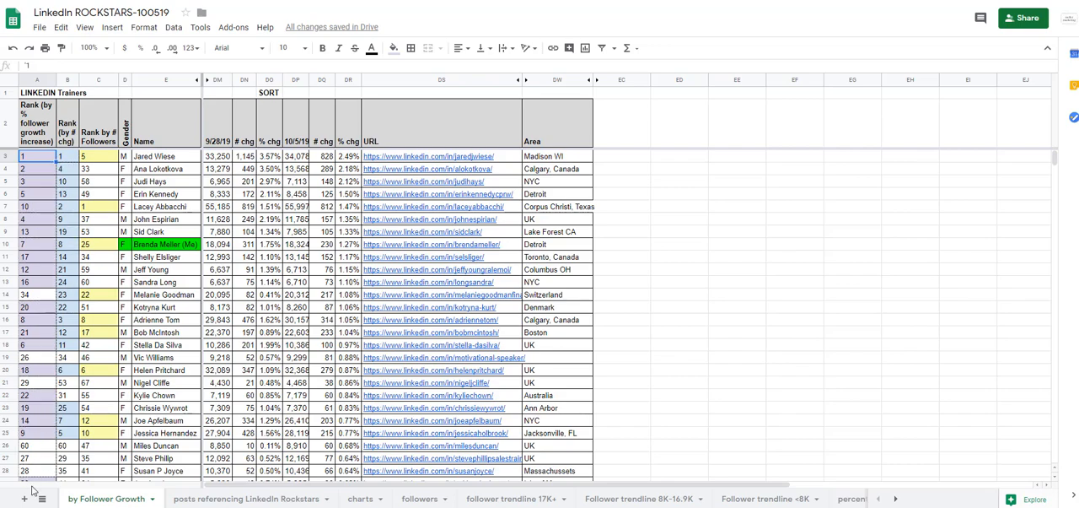
pyautogui.scroll(-15, 32, 489)
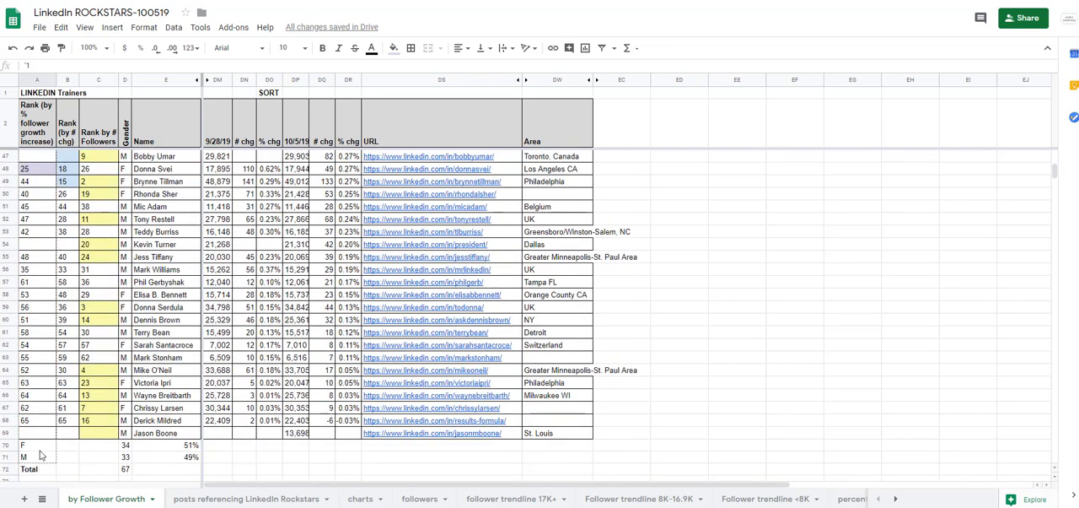
pyautogui.moveTo(42, 434); pyautogui.dragTo(43, 433)
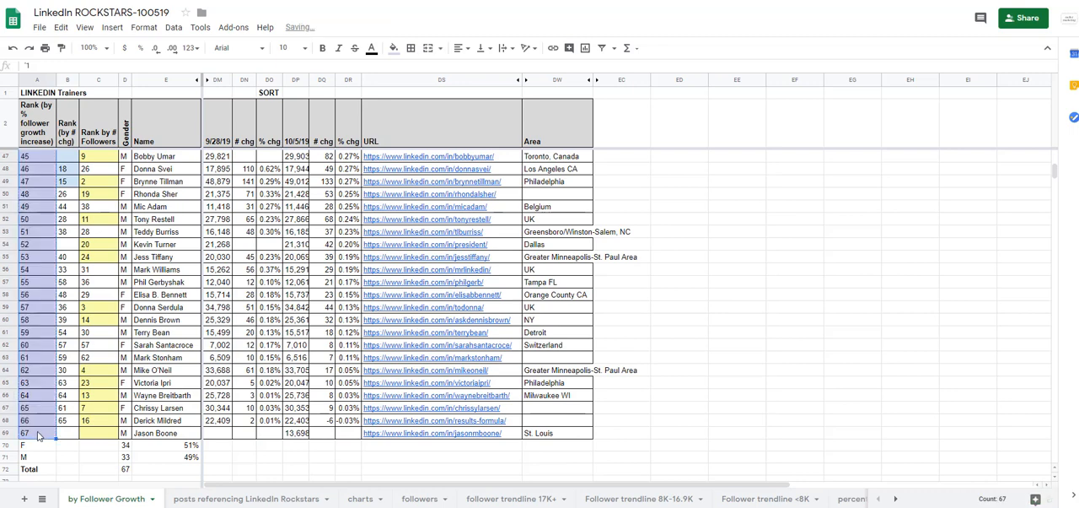
pyautogui.click(36, 432)
pyautogui.press('Delete')
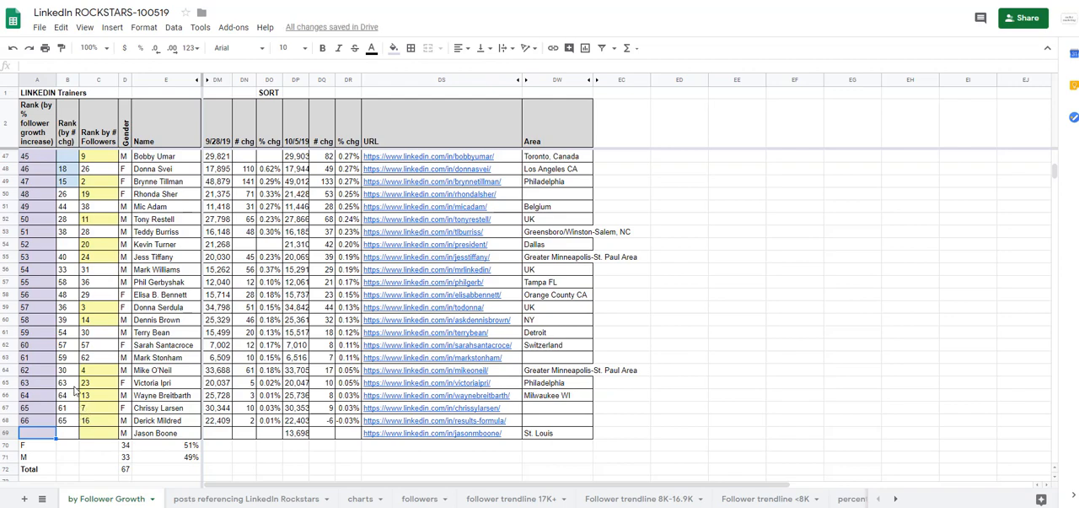
# Set the fill color to white for the percent-growth ranks 26 through 66, cells A28 to A68.
pyautogui.scroll(9, 74, 390)
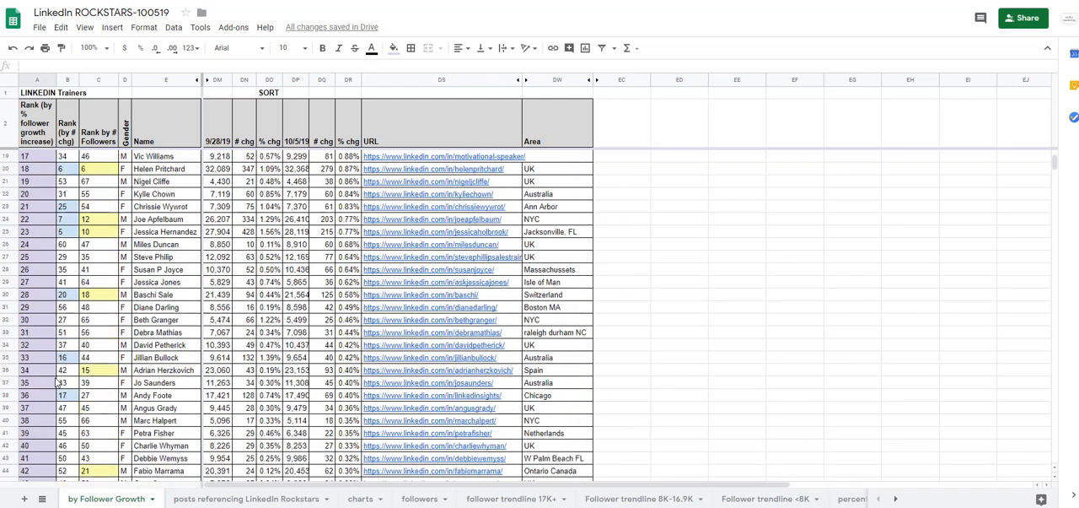
pyautogui.keyDown('shift'); pyautogui.click(38, 270); pyautogui.keyUp('shift')
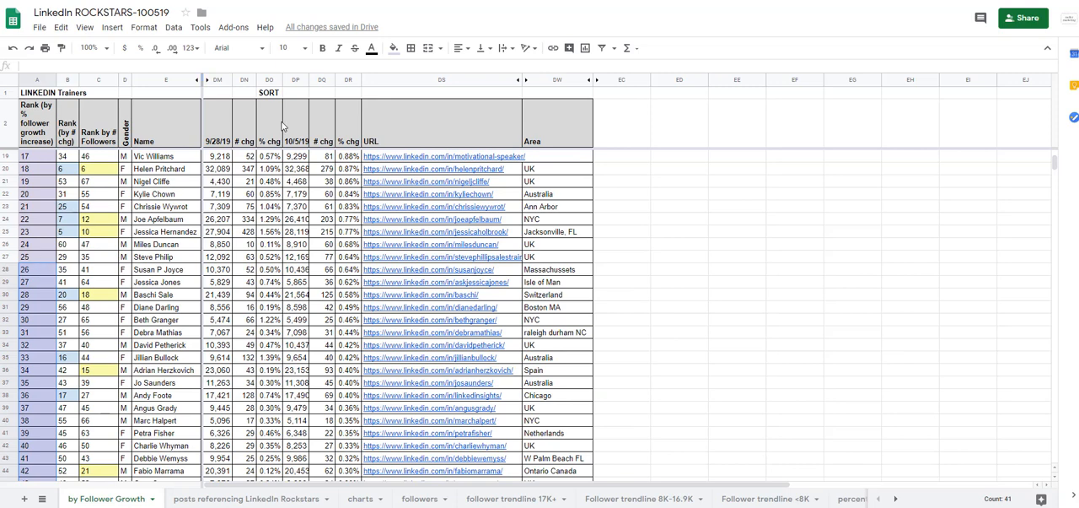
pyautogui.click(397, 51)
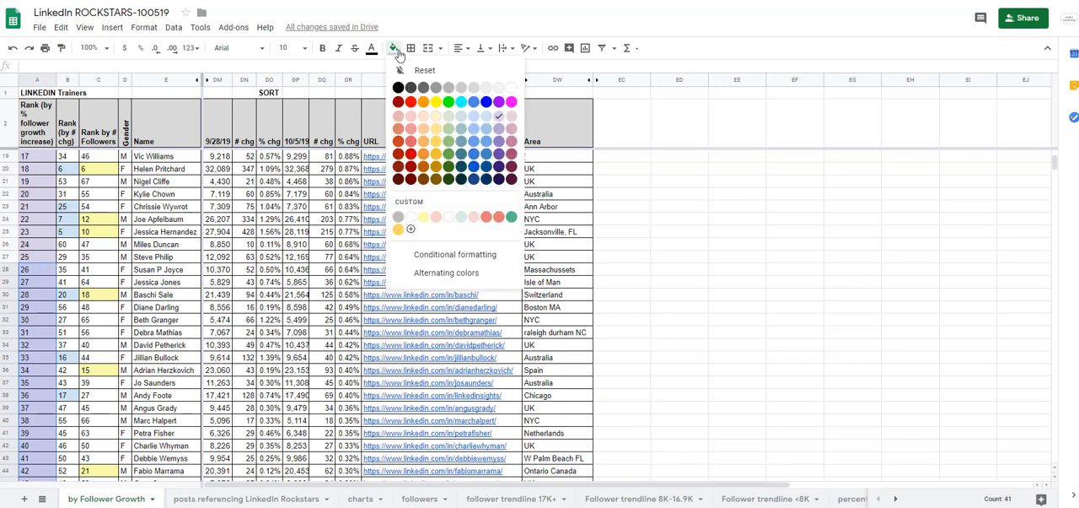
pyautogui.click(511, 87)
pyautogui.click(97, 253)
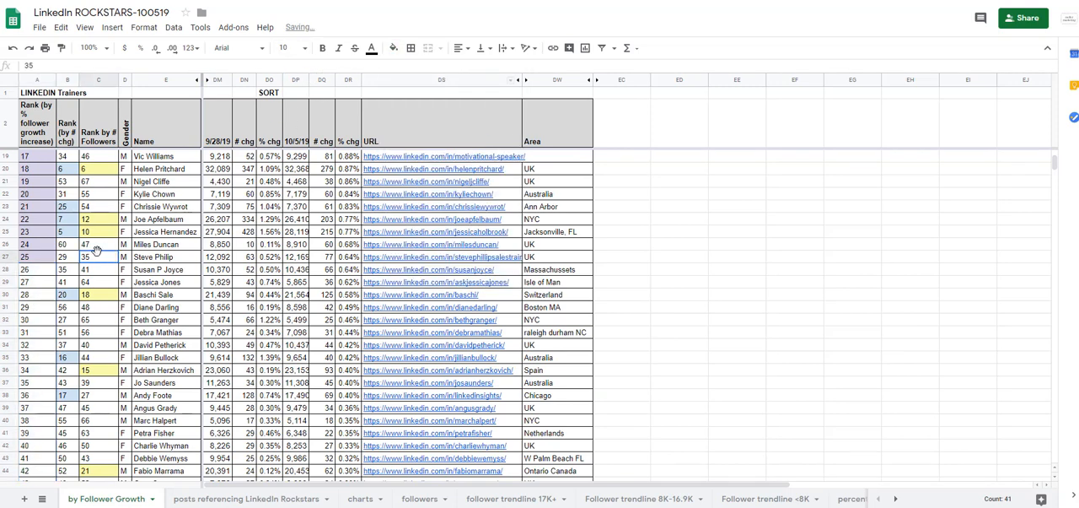
# Sort rows 3 to 69 by column DQ in Z → A order, without a header row.
pyautogui.scroll(5, 97, 252)
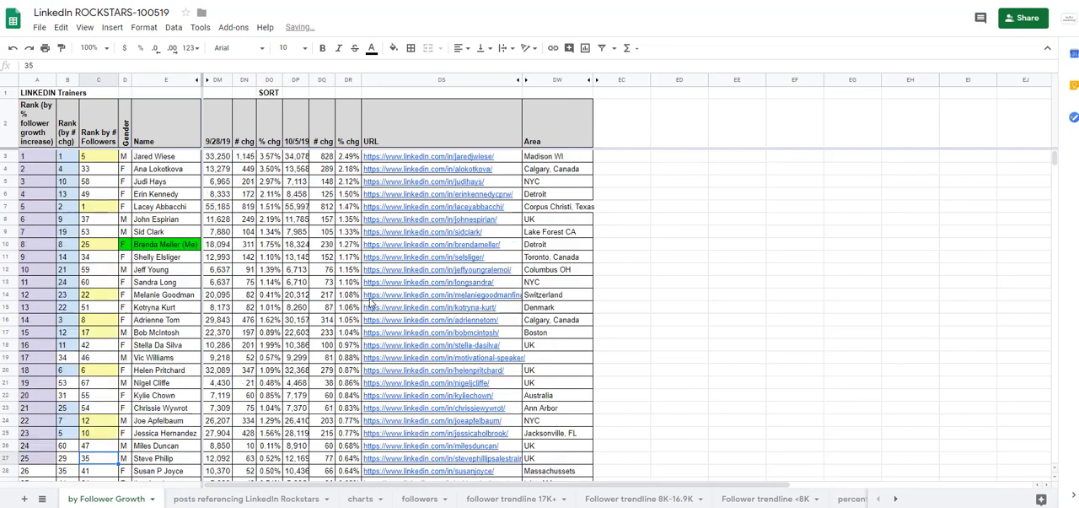
pyautogui.click(9, 157)
pyautogui.scroll(-13, 187, 376)
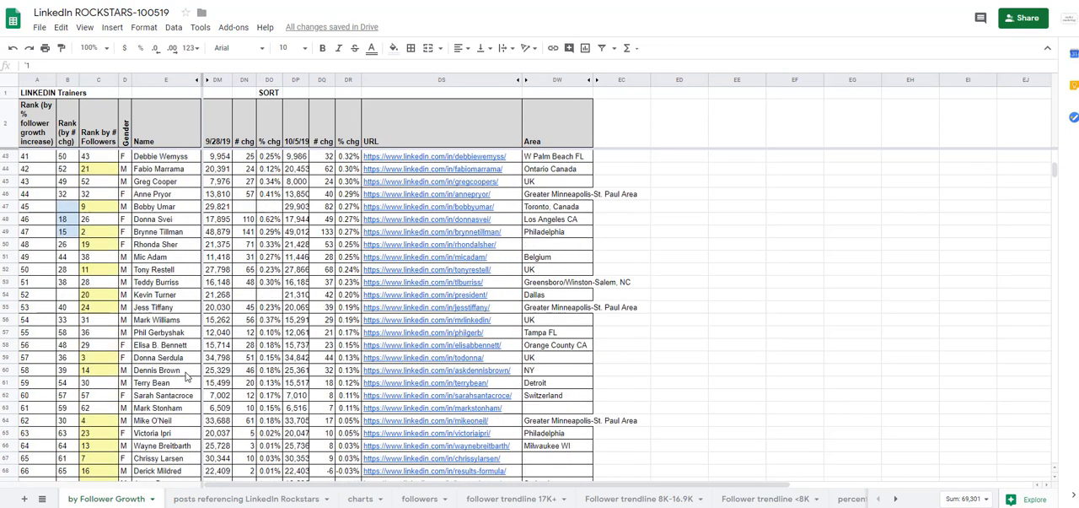
pyautogui.scroll(-5, 187, 376)
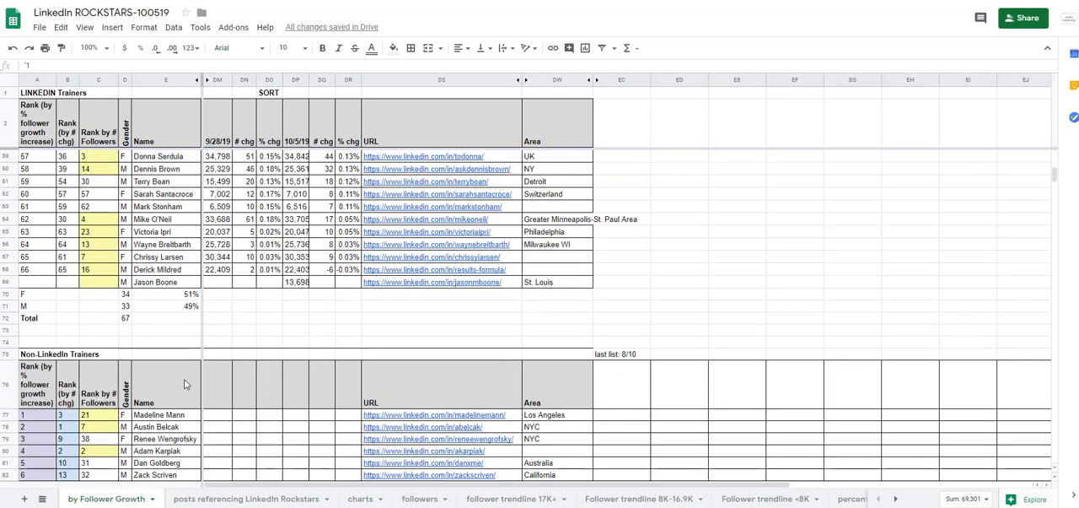
pyautogui.keyDown('shift'); pyautogui.click(7, 282); pyautogui.keyUp('shift')
pyautogui.click(173, 27)
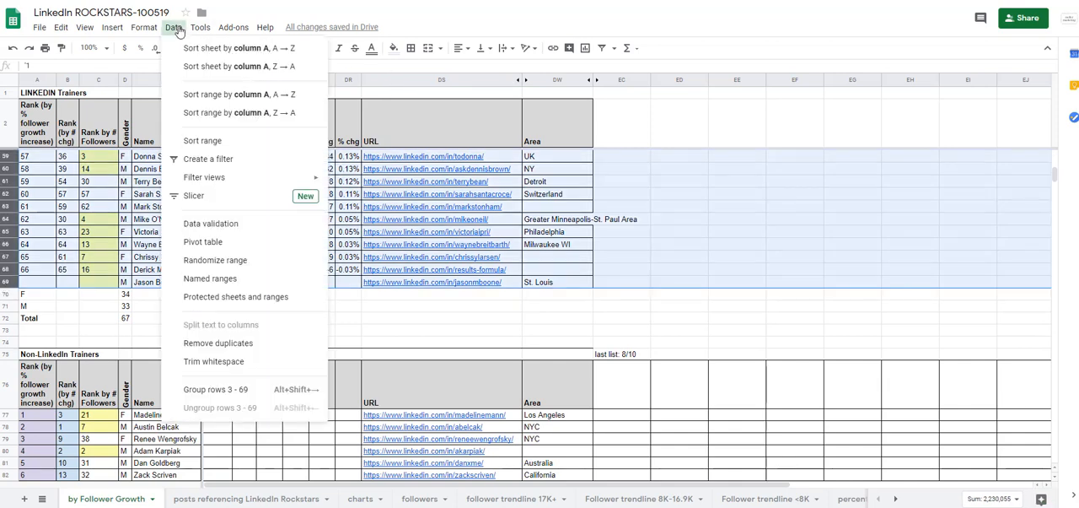
pyautogui.click(204, 140)
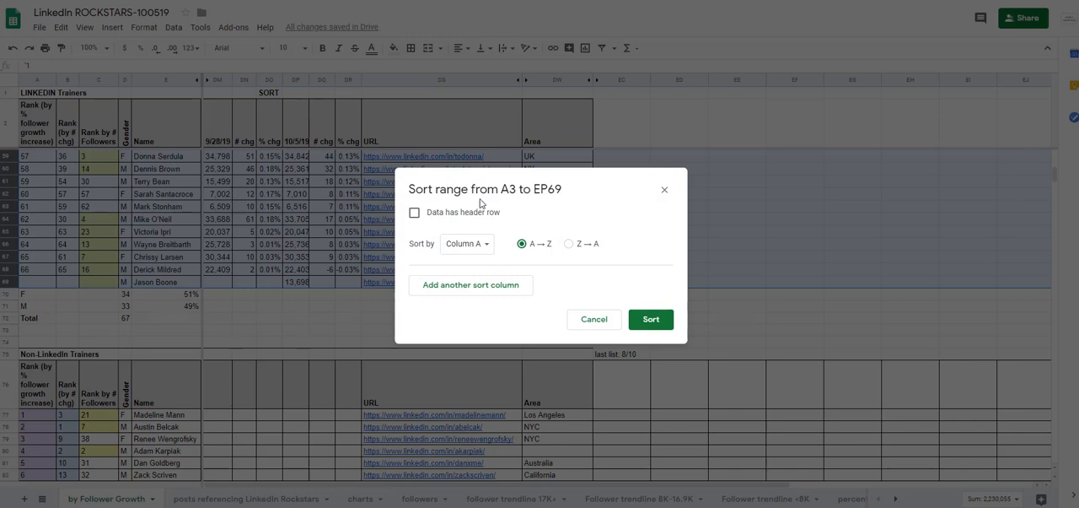
pyautogui.click(491, 248)
pyautogui.scroll(-20, 464, 398)
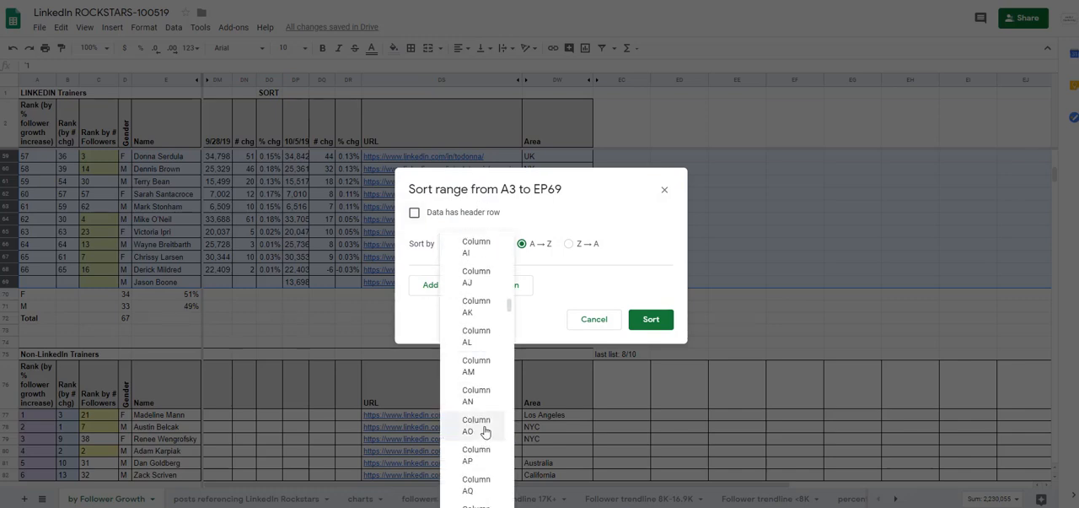
pyautogui.scroll(-15, 490, 434)
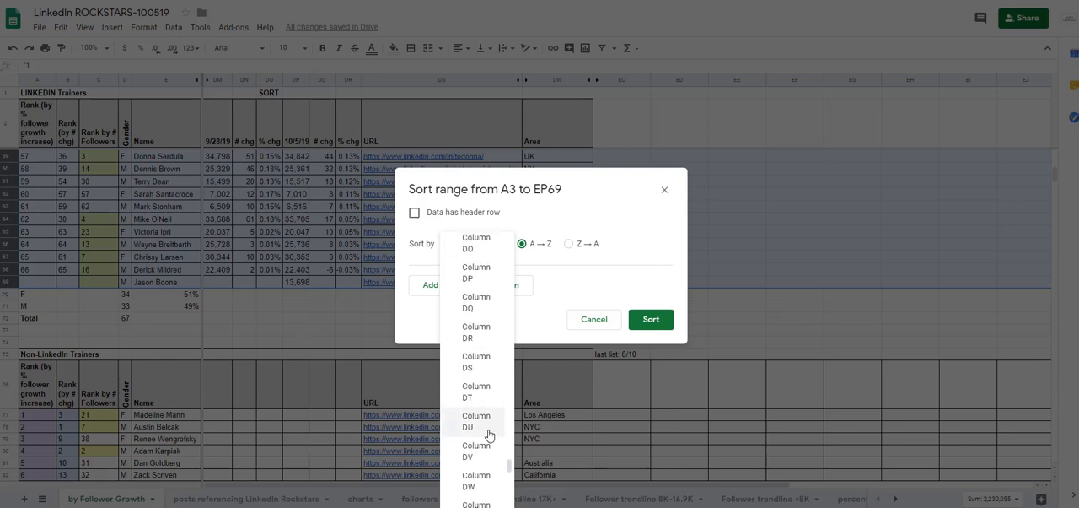
pyautogui.scroll(1, 489, 433)
pyautogui.click(480, 381)
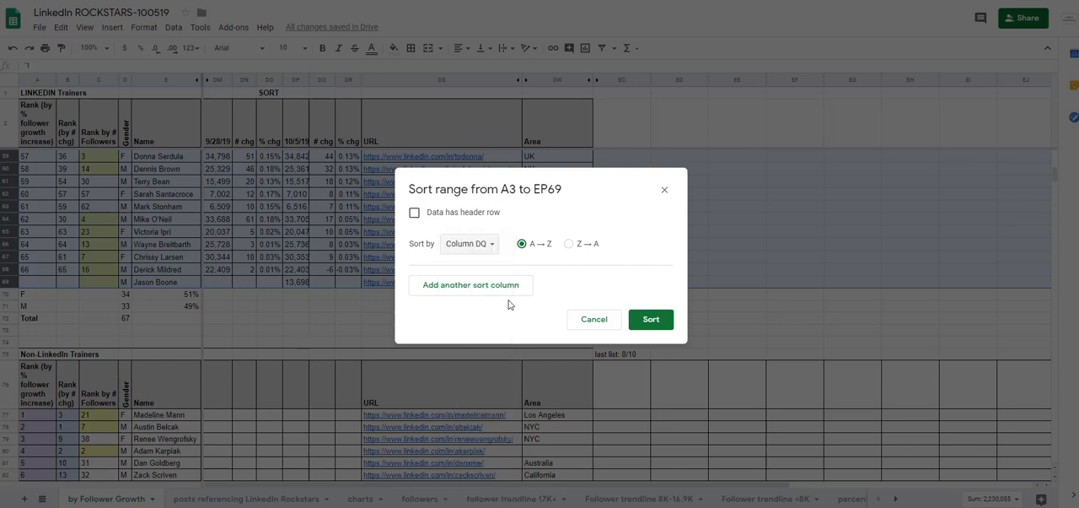
pyautogui.click(568, 244)
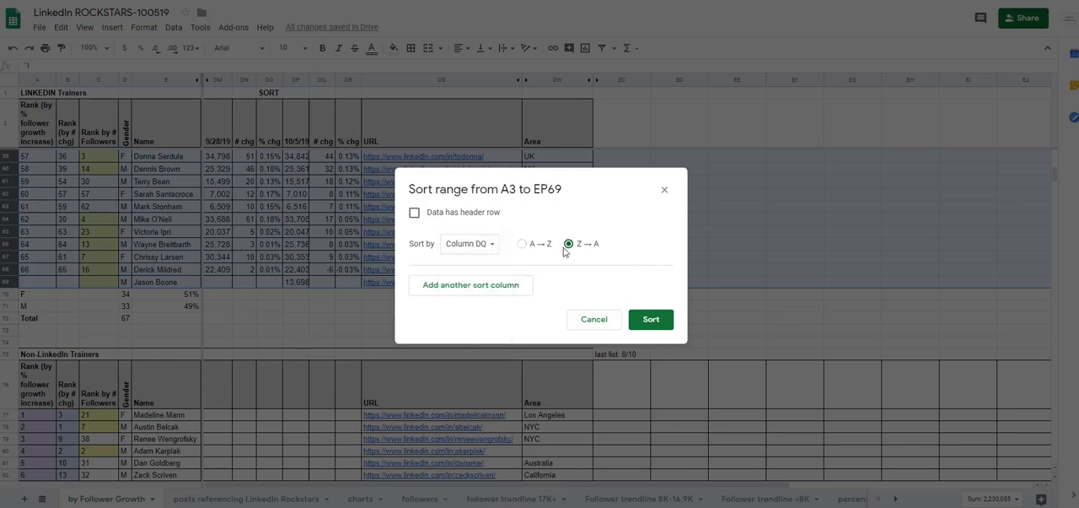
pyautogui.click(651, 320)
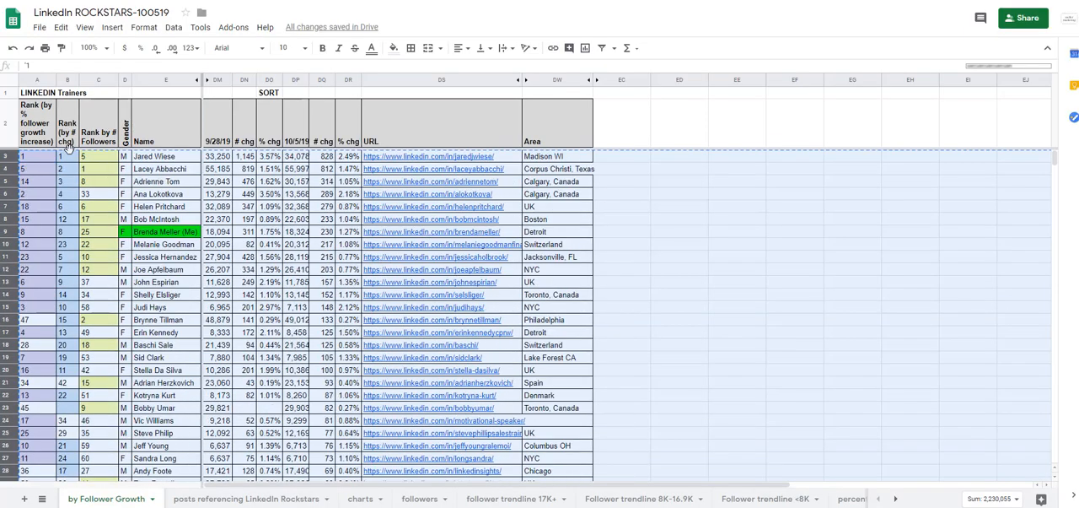
# Fill the # chg rank sequence in column B from 1 in B3 down to 66 in B68.
pyautogui.click(78, 157)
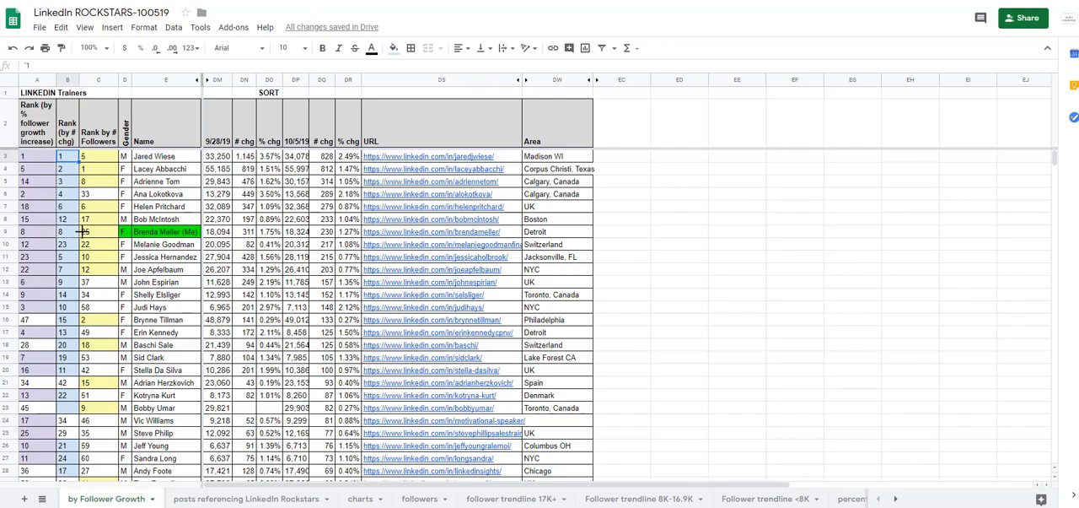
pyautogui.scroll(-12, 72, 460)
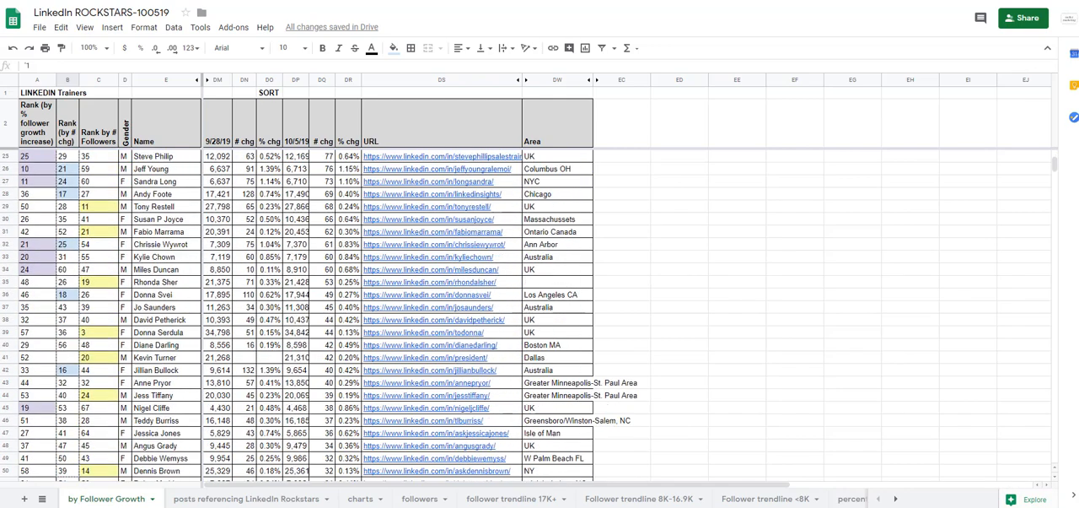
pyautogui.scroll(-5, 72, 329)
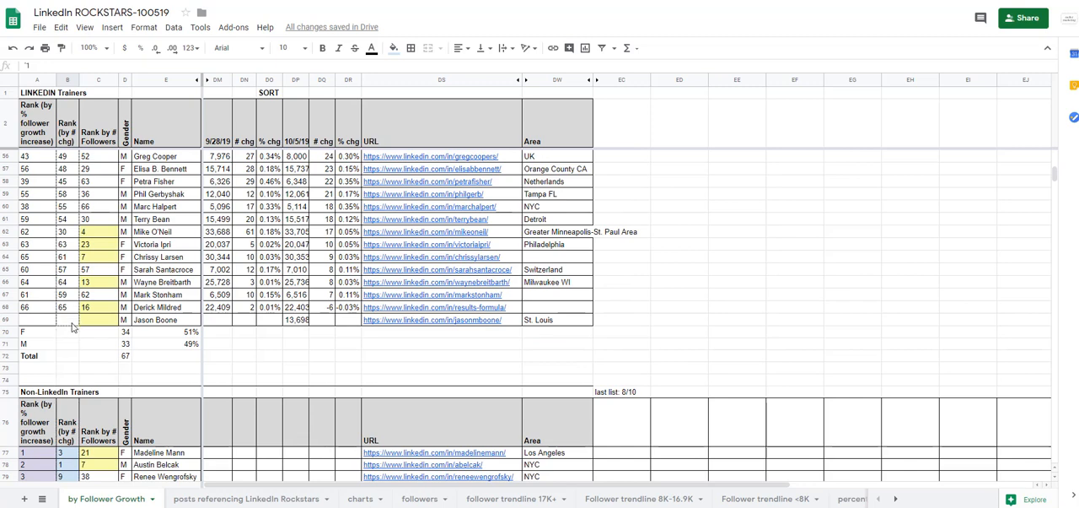
pyautogui.moveTo(74, 312); pyautogui.dragTo(75, 311)
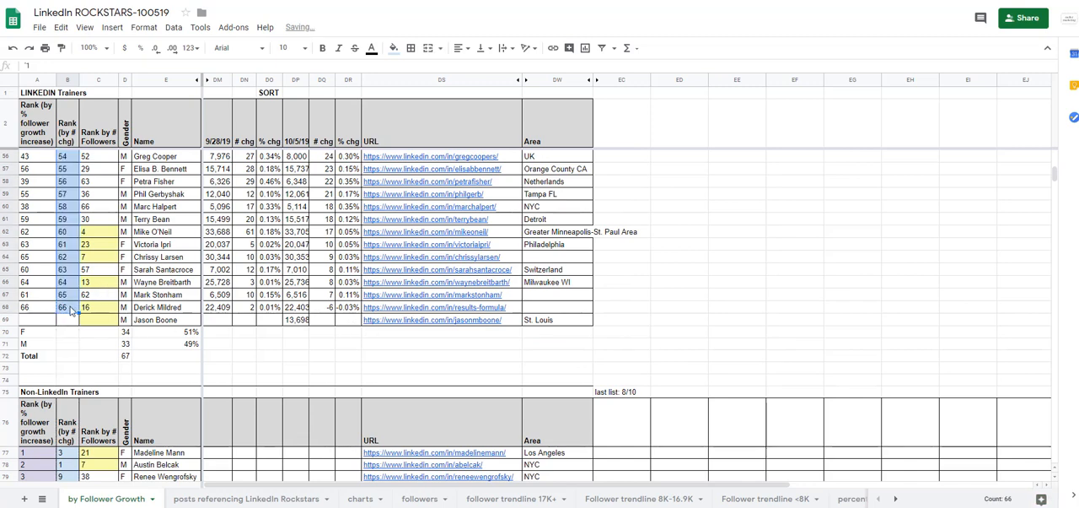
# Set the fill color to white for the # chg ranks 26 through 66, cells B28 to B68.
pyautogui.scroll(15, 118, 299)
pyautogui.scroll(1, 123, 301)
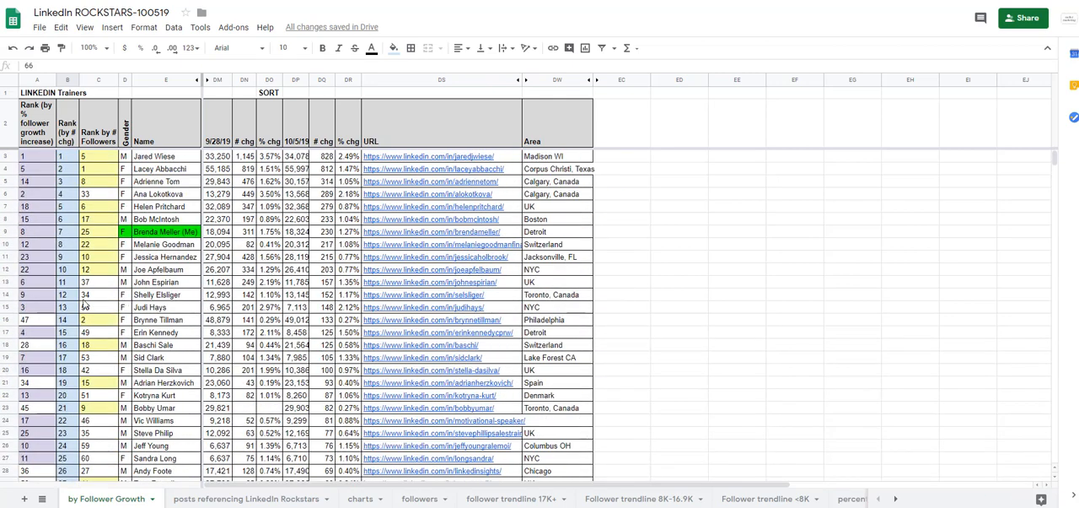
pyautogui.scroll(-3, 74, 354)
pyautogui.click(67, 360)
pyautogui.hotkey('ctrl', 'shift', 'Down')
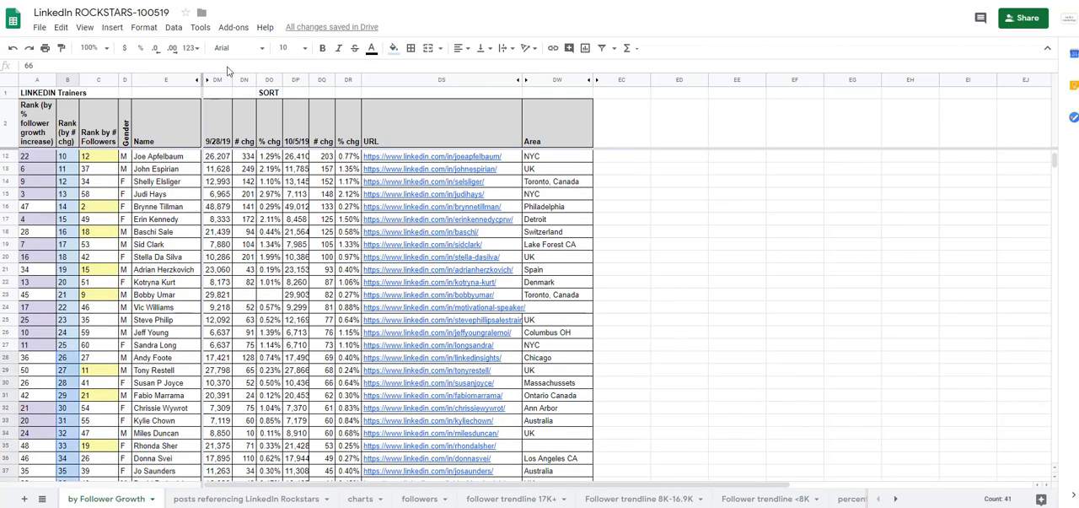
pyautogui.click(393, 47)
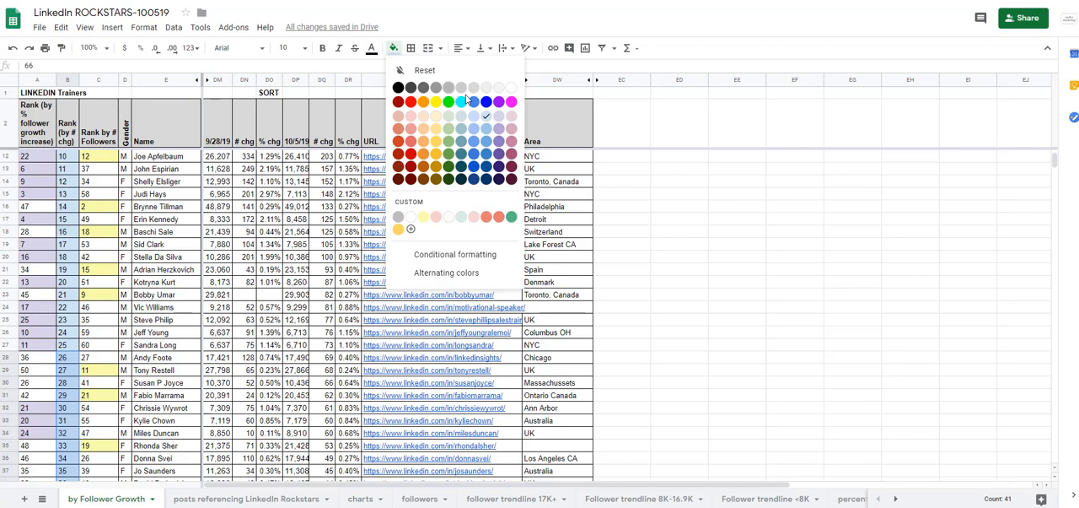
pyautogui.click(511, 88)
pyautogui.click(75, 157)
# Sort rows 3 to 69 by the 10/5/19 follower counts in column DP, in Z → A order, without a header row.
pyautogui.scroll(3, 74, 160)
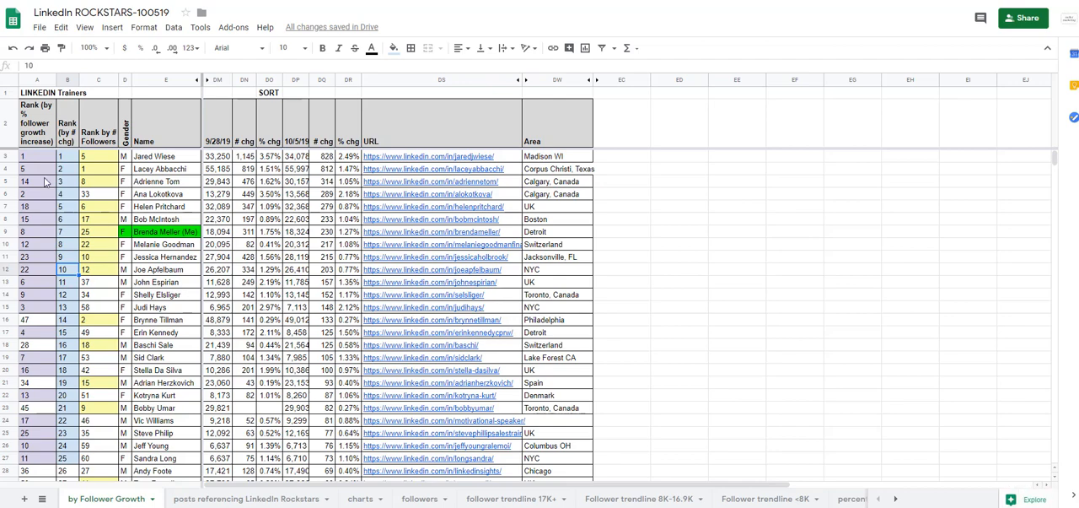
pyautogui.scroll(-10, 304, 376)
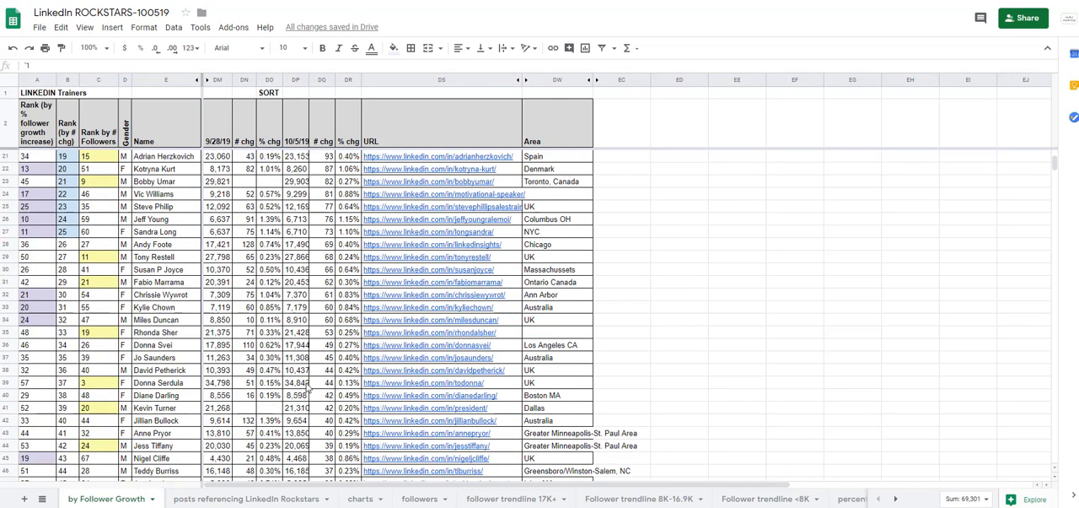
pyautogui.scroll(-2, 287, 392)
pyautogui.scroll(1, 222, 329)
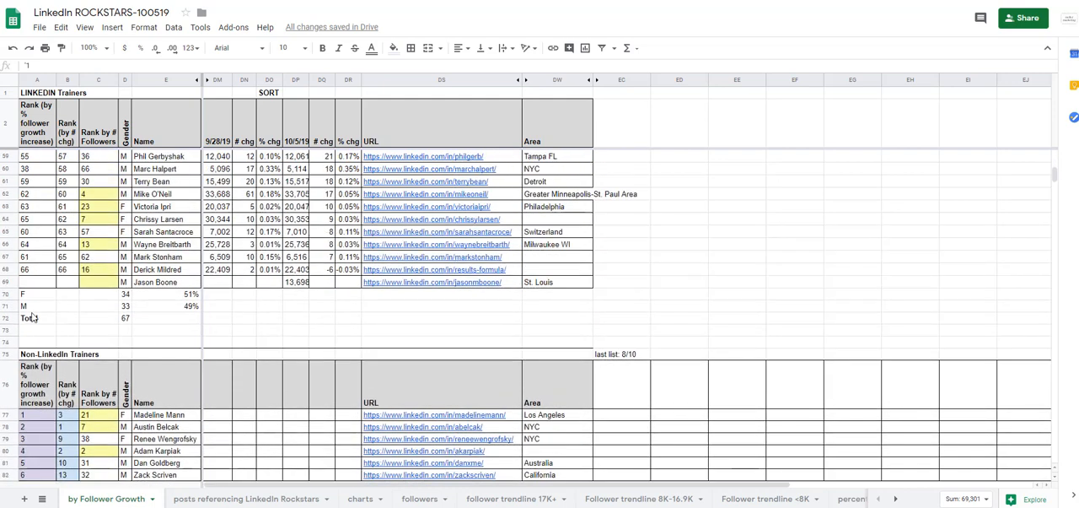
pyautogui.keyDown('shift'); pyautogui.click(7, 285); pyautogui.keyUp('shift')
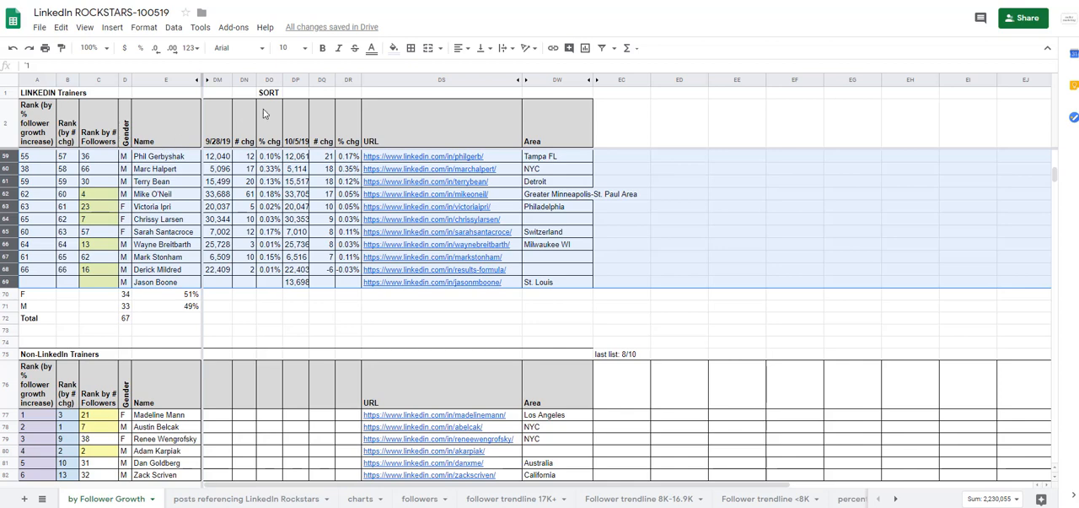
pyautogui.click(173, 27)
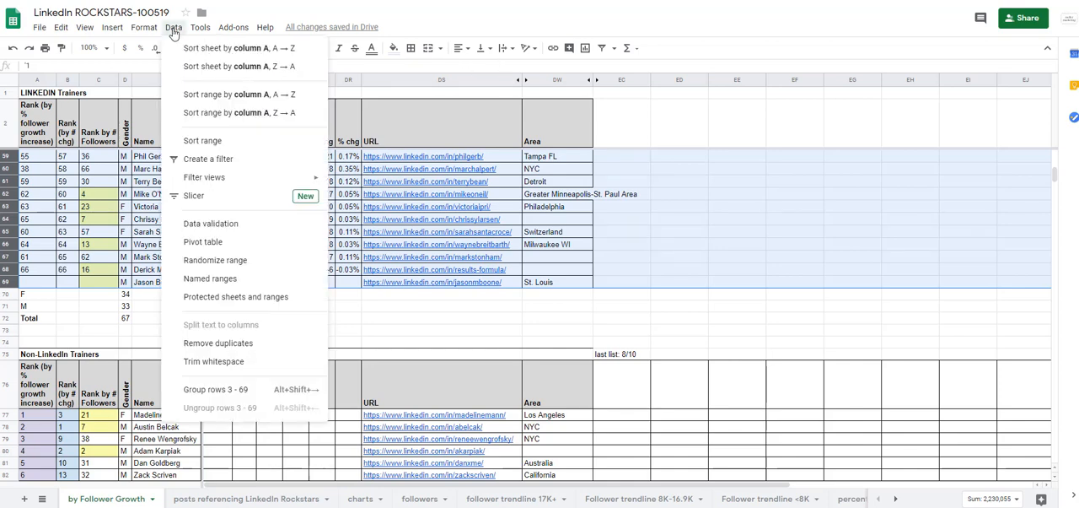
pyautogui.click(209, 141)
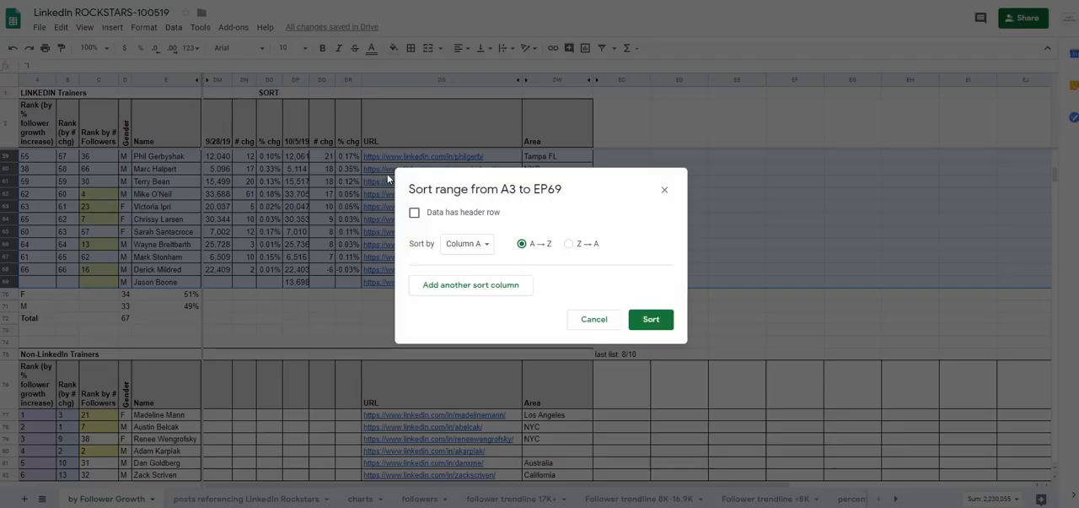
pyautogui.click(477, 244)
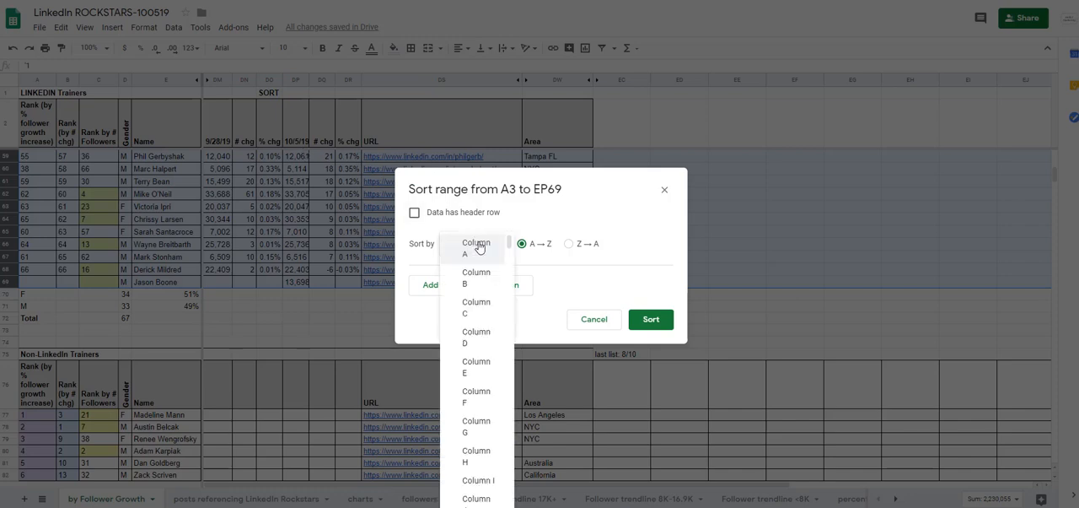
pyautogui.scroll(-5, 493, 426)
pyautogui.scroll(-20, 489, 446)
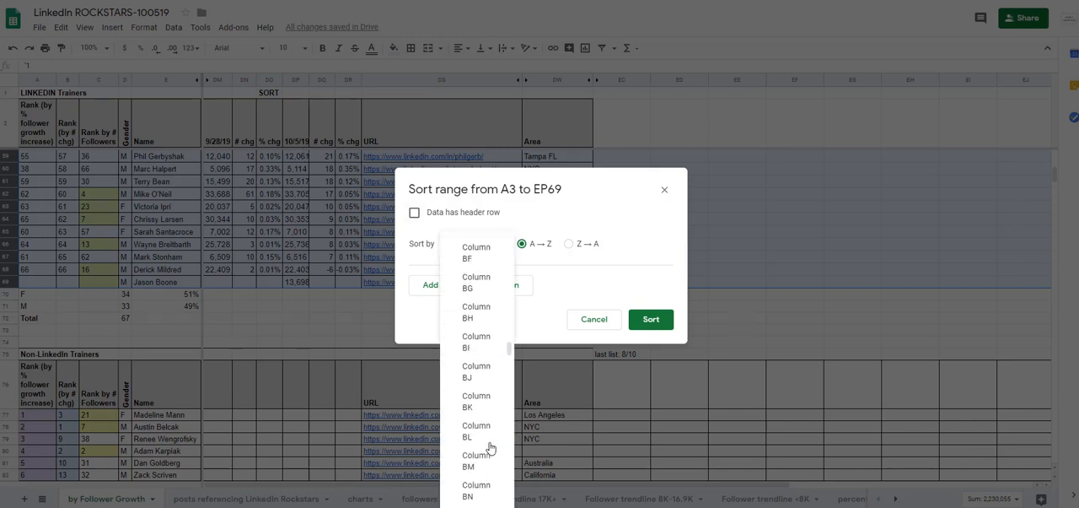
pyautogui.scroll(-5, 487, 445)
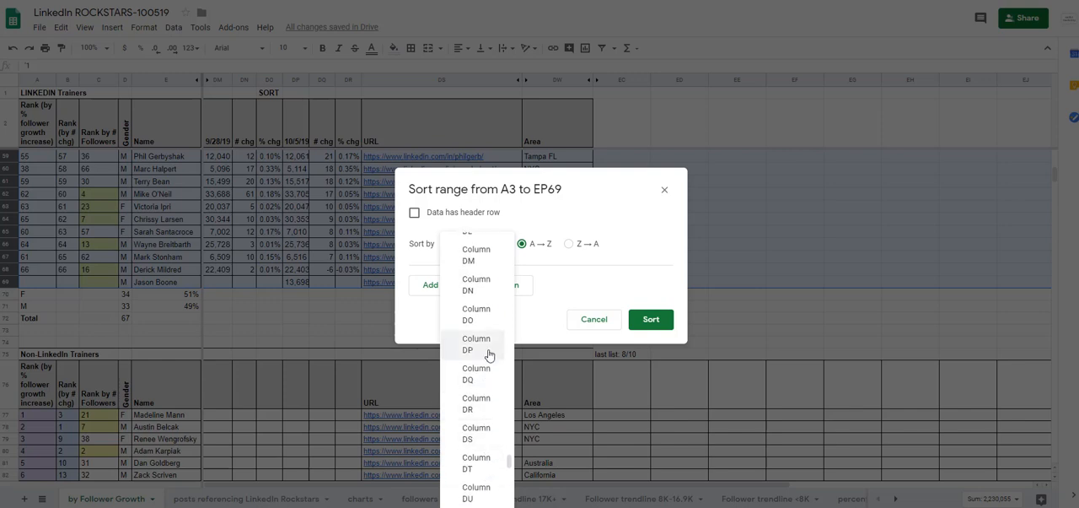
pyautogui.click(482, 345)
pyautogui.click(568, 245)
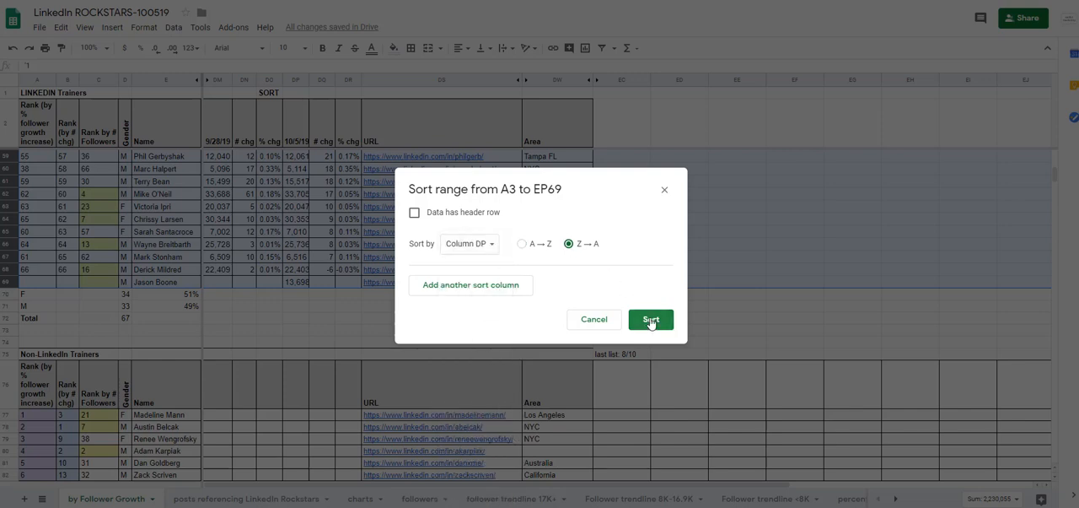
pyautogui.click(651, 319)
pyautogui.scroll(15, 736, 333)
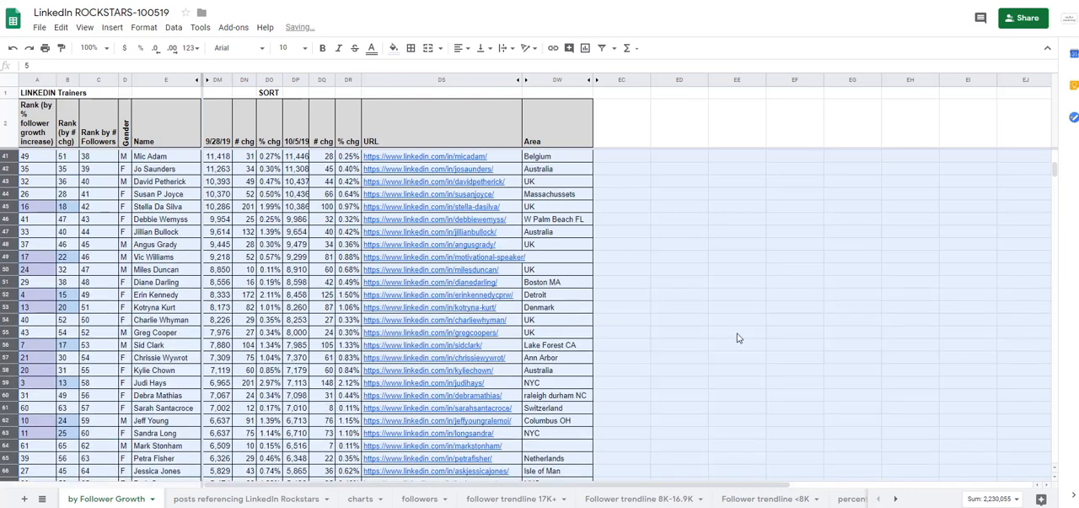
# Fill the followers rank sequence in column C from 1 in C3 down to 67 in C69.
pyautogui.click(161, 173)
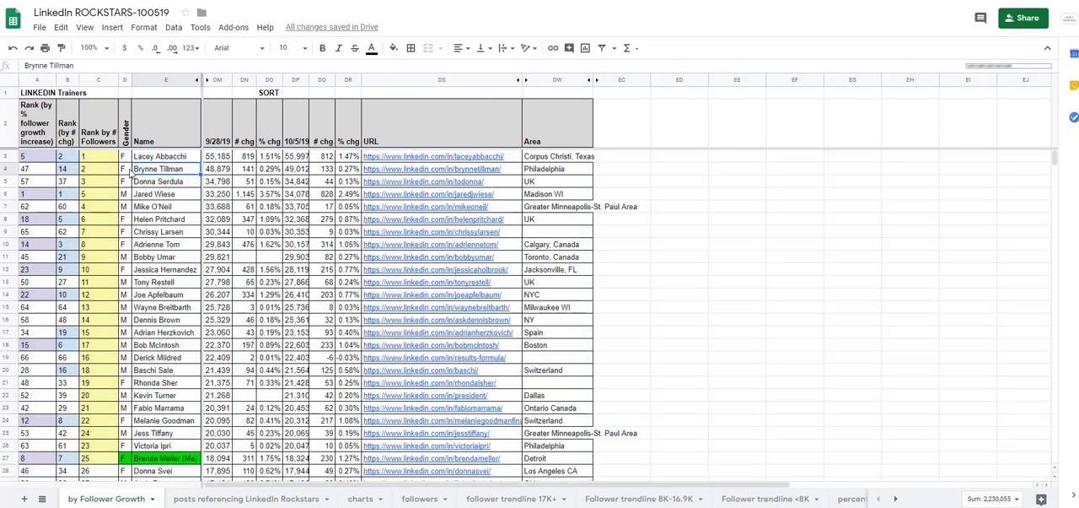
pyautogui.click(108, 157)
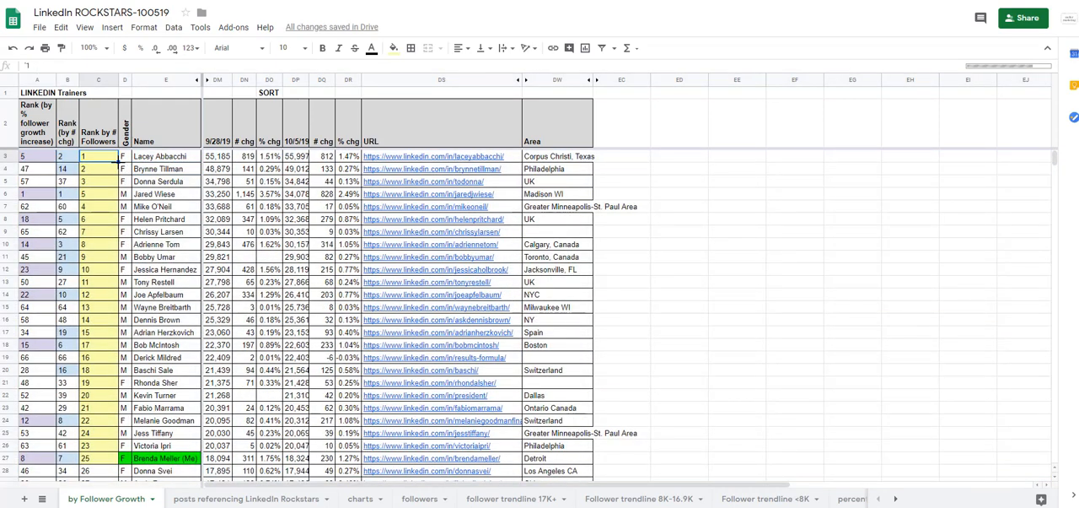
pyautogui.moveTo(118, 162); pyautogui.dragTo(115, 270)
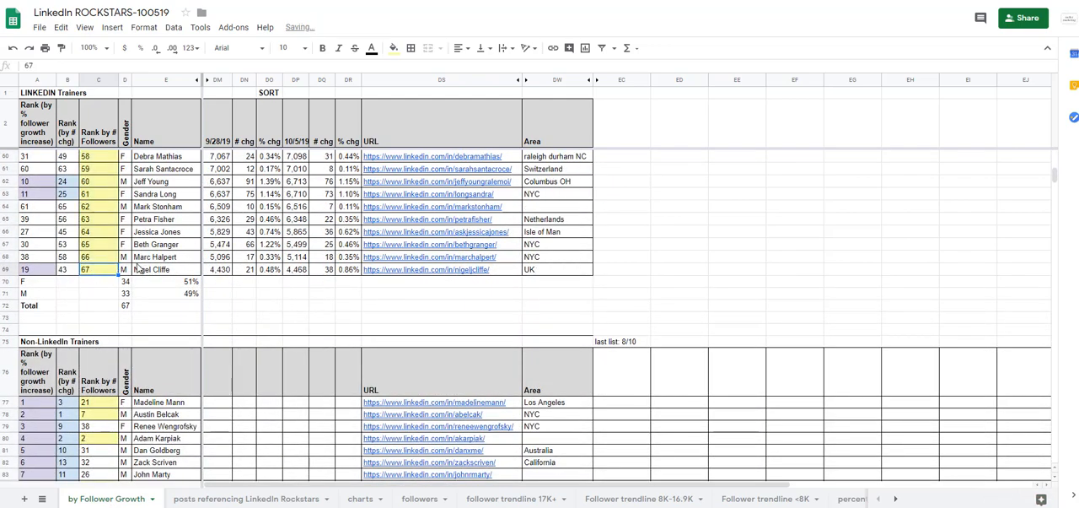
# Set the fill color to white for the follower ranks 26 through 67, cells C28 to C69.
pyautogui.scroll(1, 138, 268)
pyautogui.scroll(10, 117, 272)
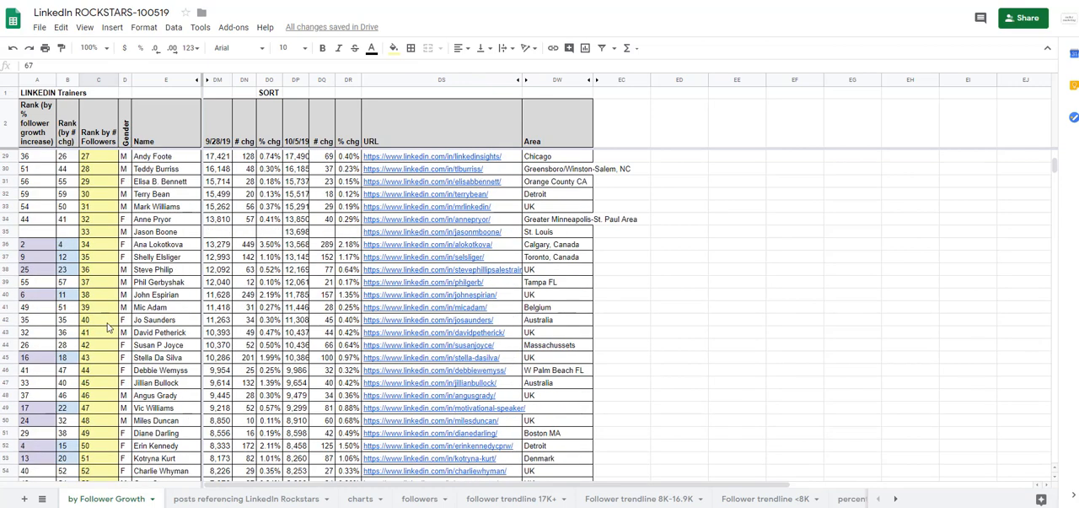
pyautogui.scroll(1, 130, 288)
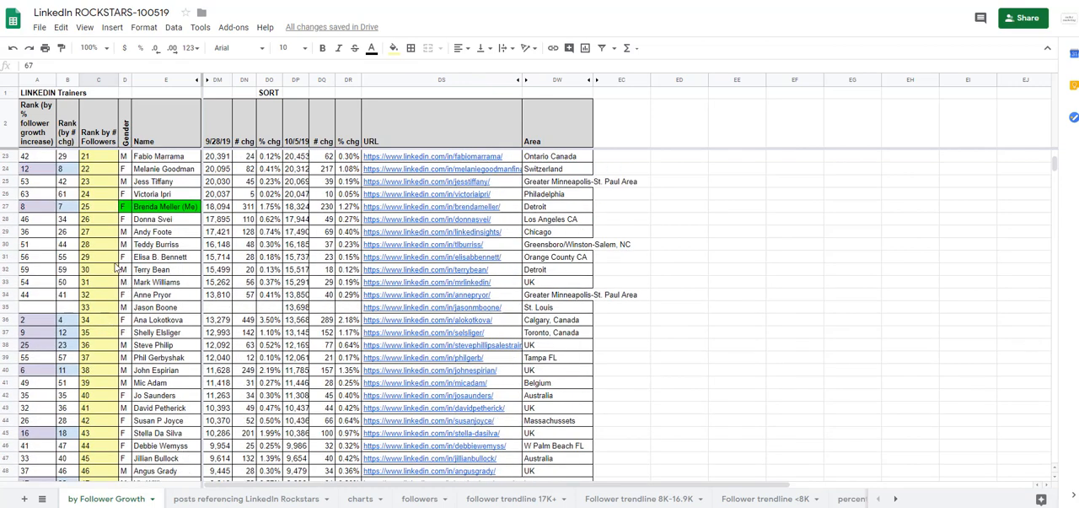
pyautogui.keyDown('shift'); pyautogui.click(97, 220); pyautogui.keyUp('shift')
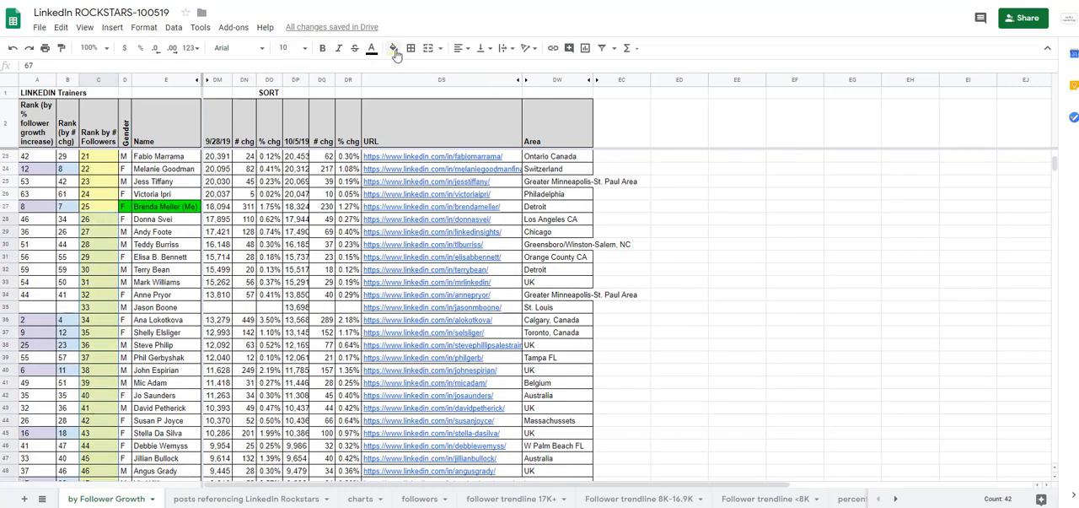
pyautogui.click(395, 52)
pyautogui.click(513, 87)
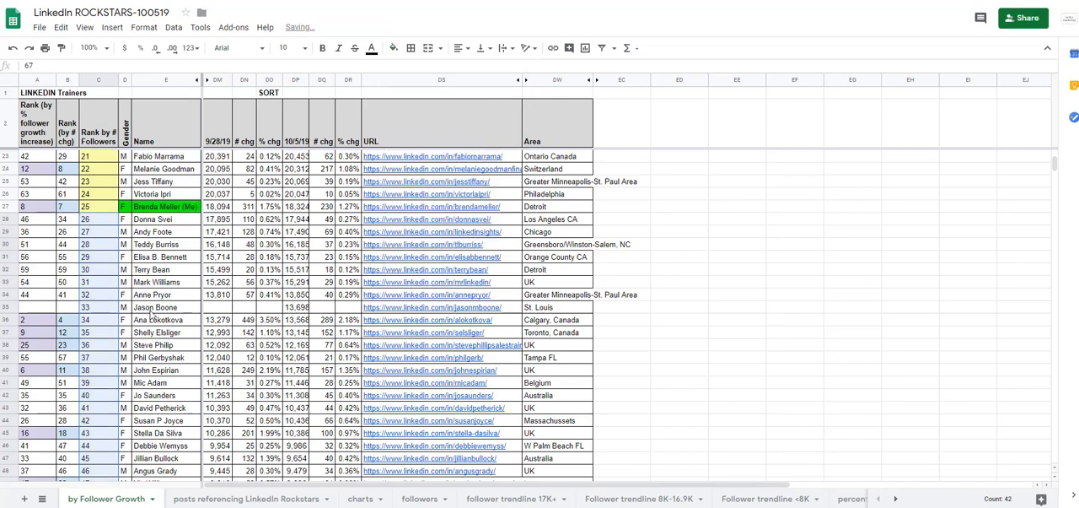
pyautogui.click(108, 270)
# Sort rows 3 to 69 by the 10/5/19 % chg values in column DR, in Z → A order, without a header row.
pyautogui.scroll(7, 689, 393)
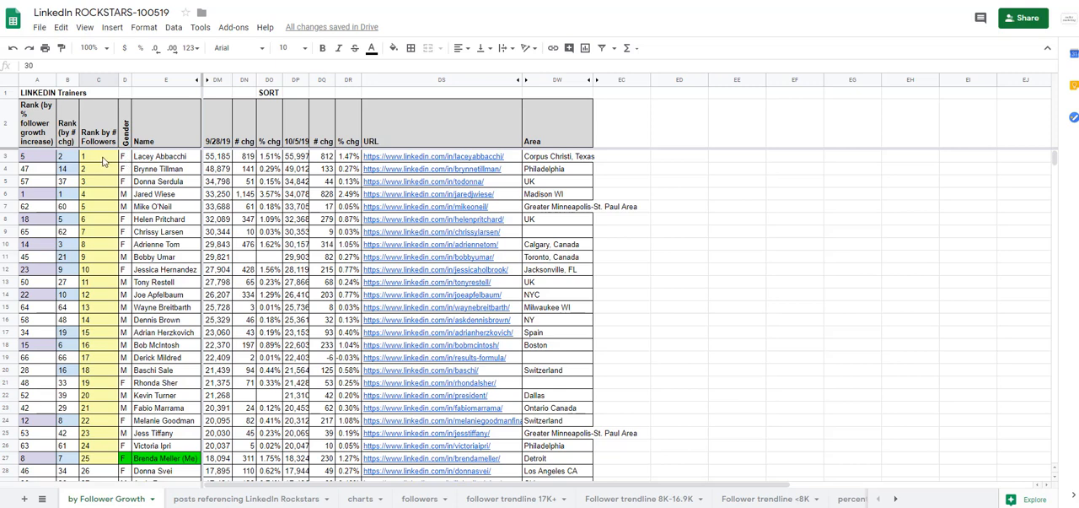
pyautogui.click(7, 157)
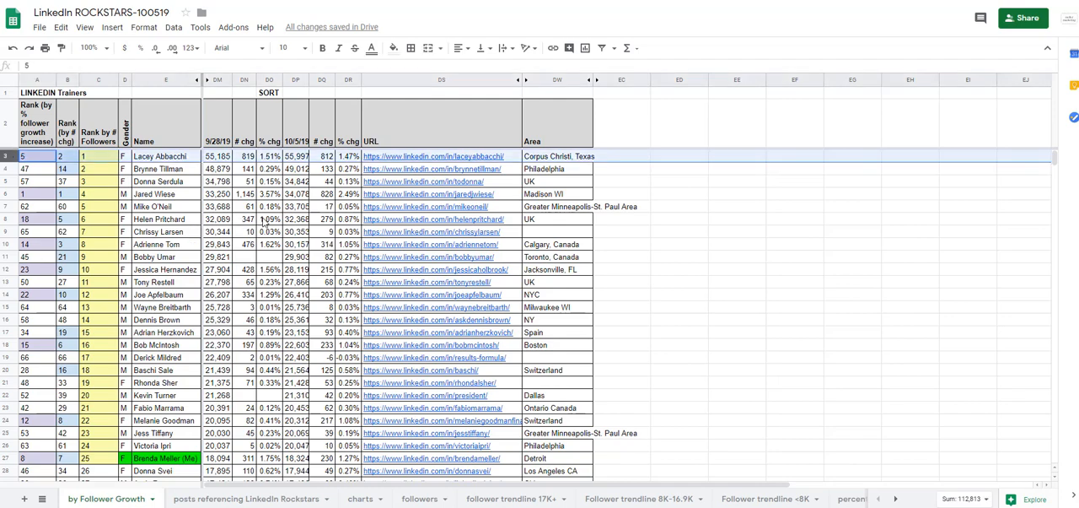
pyautogui.scroll(-15, 251, 212)
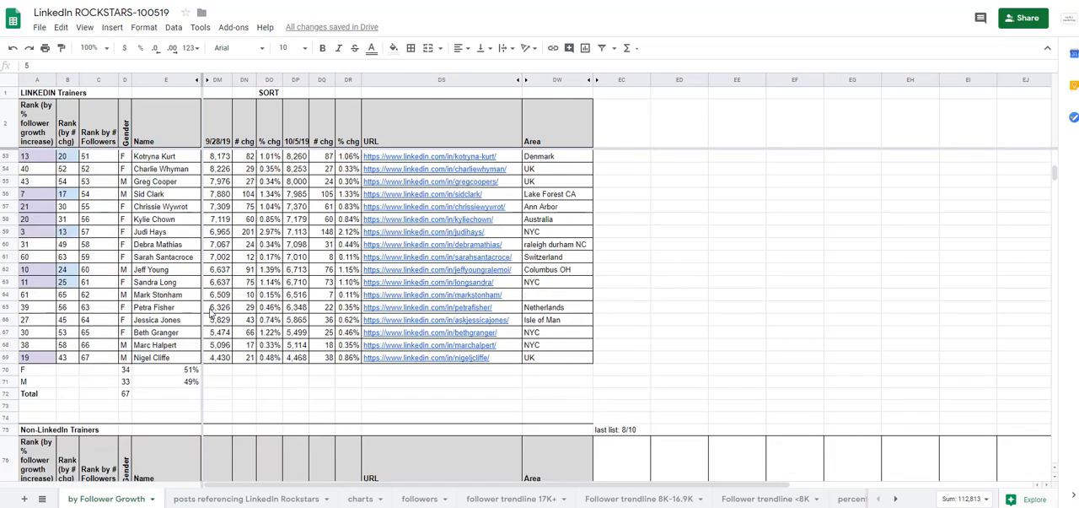
pyautogui.keyDown('shift'); pyautogui.click(8, 358); pyautogui.keyUp('shift')
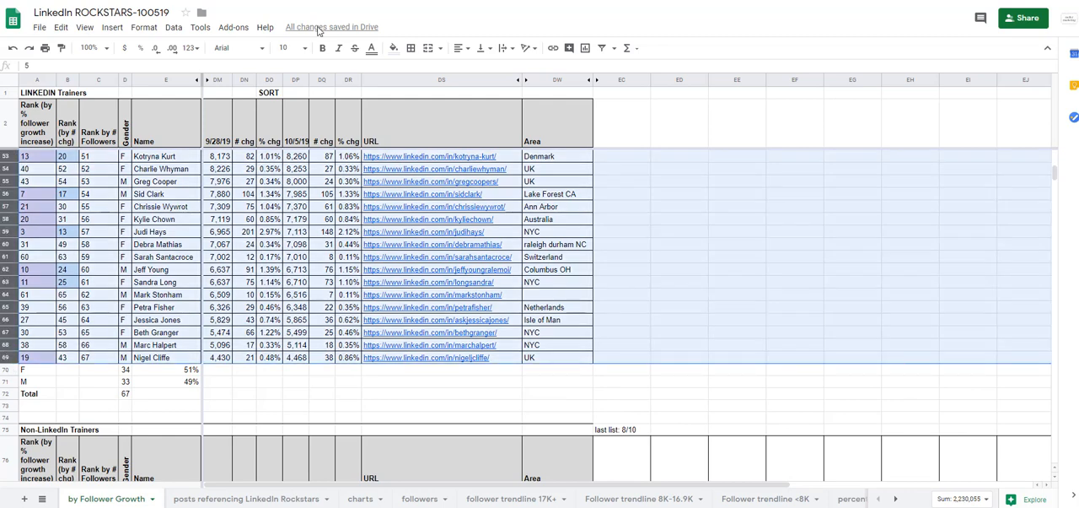
pyautogui.click(175, 30)
pyautogui.click(202, 143)
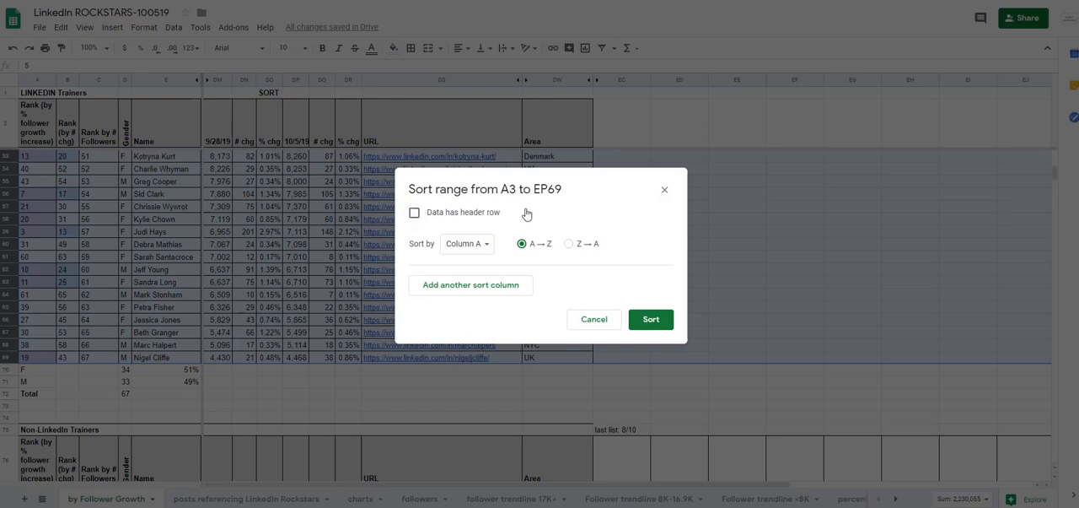
pyautogui.click(482, 246)
pyautogui.scroll(-9, 460, 379)
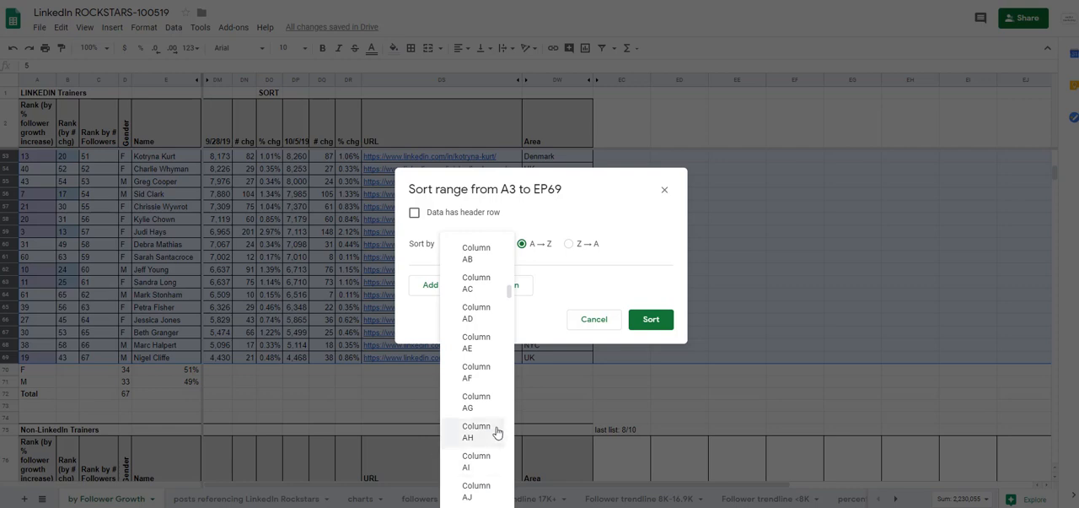
pyautogui.scroll(-11, 496, 432)
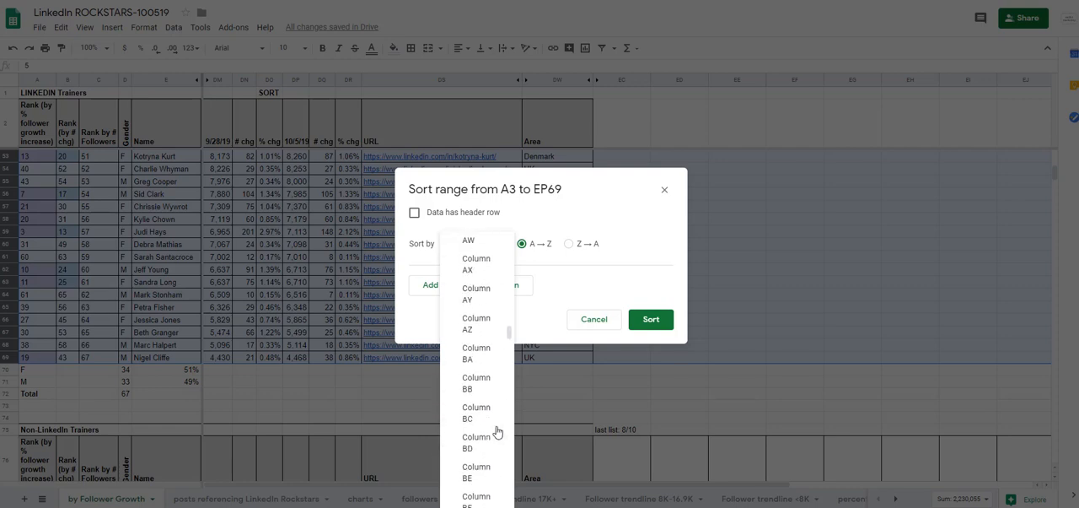
pyautogui.scroll(-6, 496, 432)
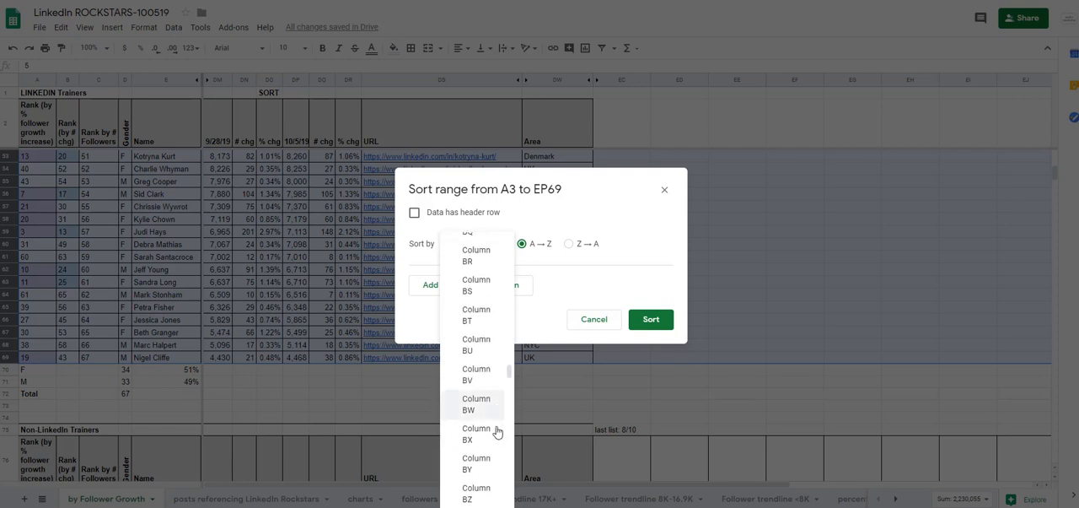
pyautogui.scroll(-17, 496, 432)
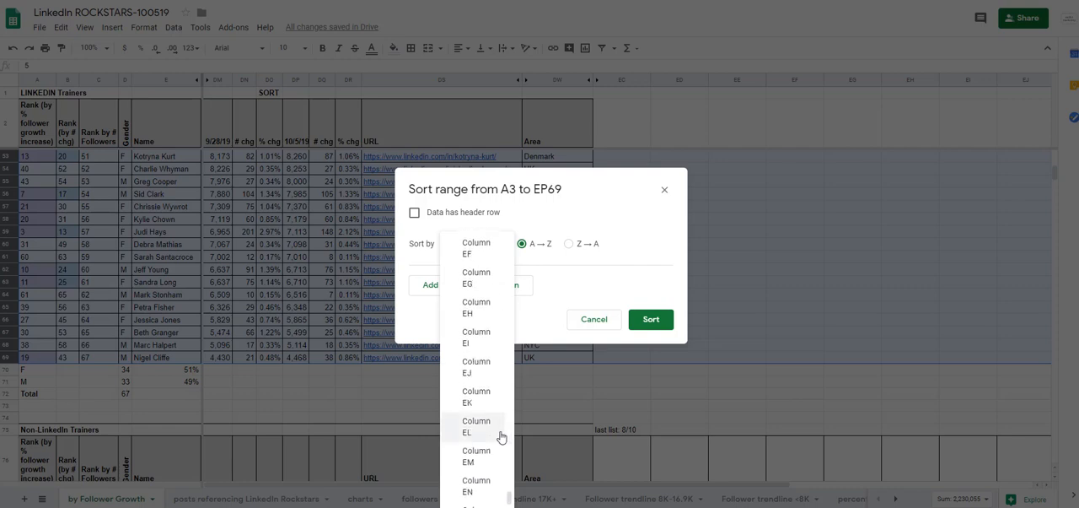
pyautogui.scroll(2, 500, 436)
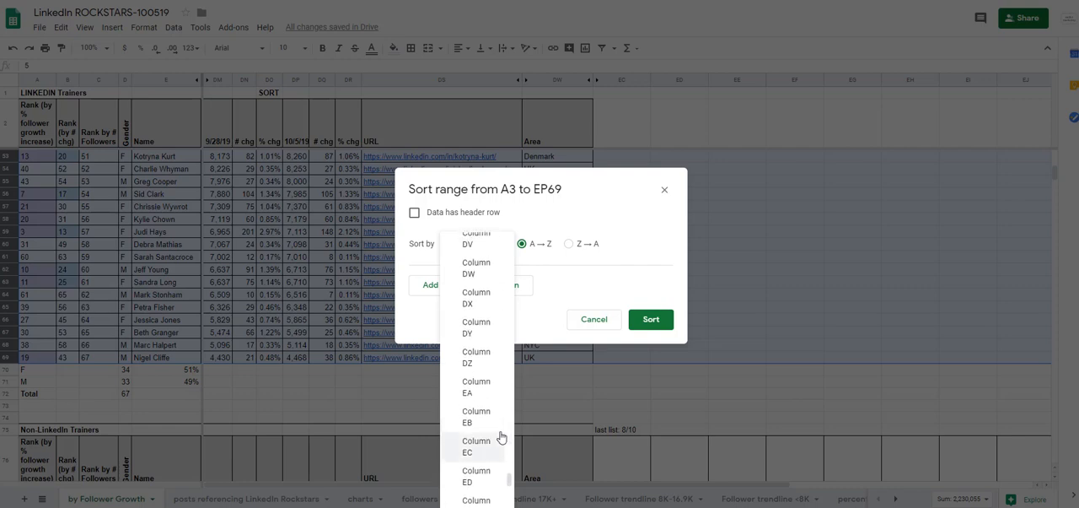
pyautogui.scroll(5, 499, 436)
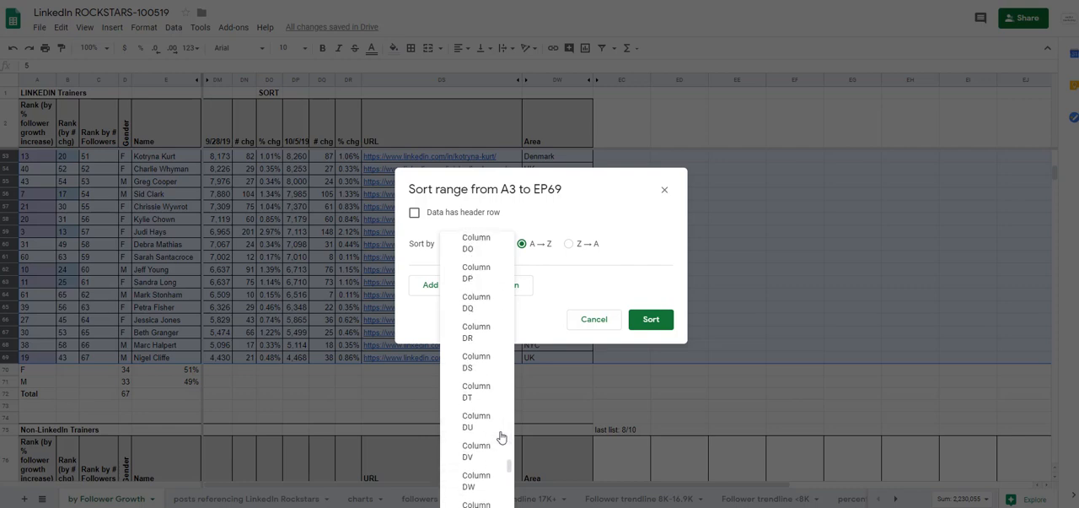
pyautogui.click(478, 332)
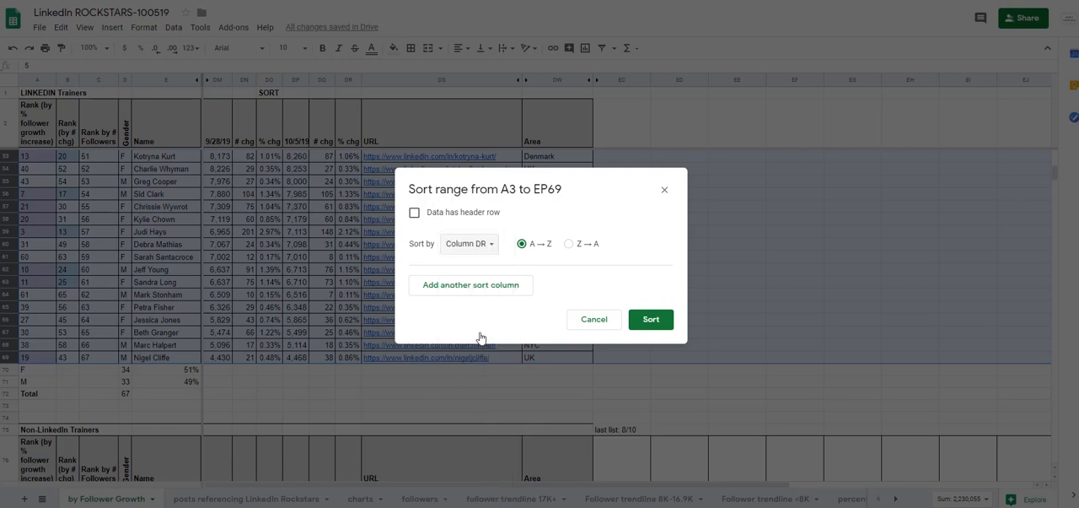
pyautogui.click(568, 243)
pyautogui.click(653, 322)
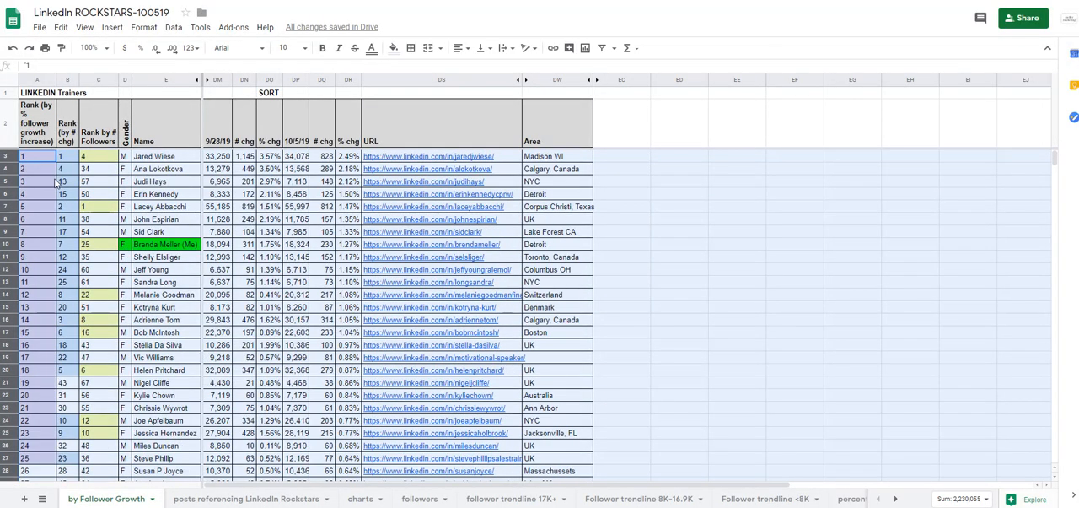
# Check the sorted % chg values for close ranks and show DR24 and DR25, ranks 22 and 23, with three decimal places.
pyautogui.click(51, 171)
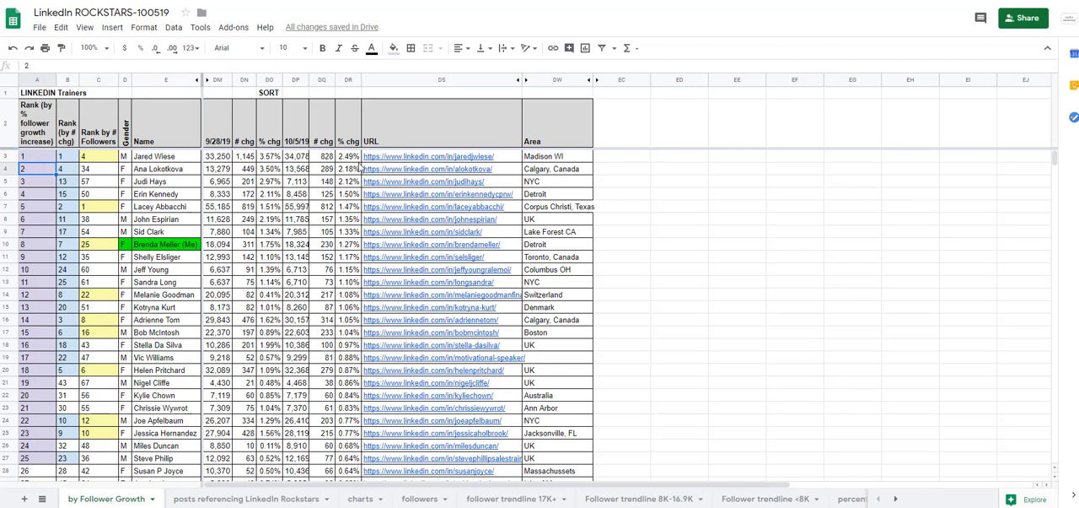
pyautogui.moveTo(351, 158); pyautogui.dragTo(347, 169)
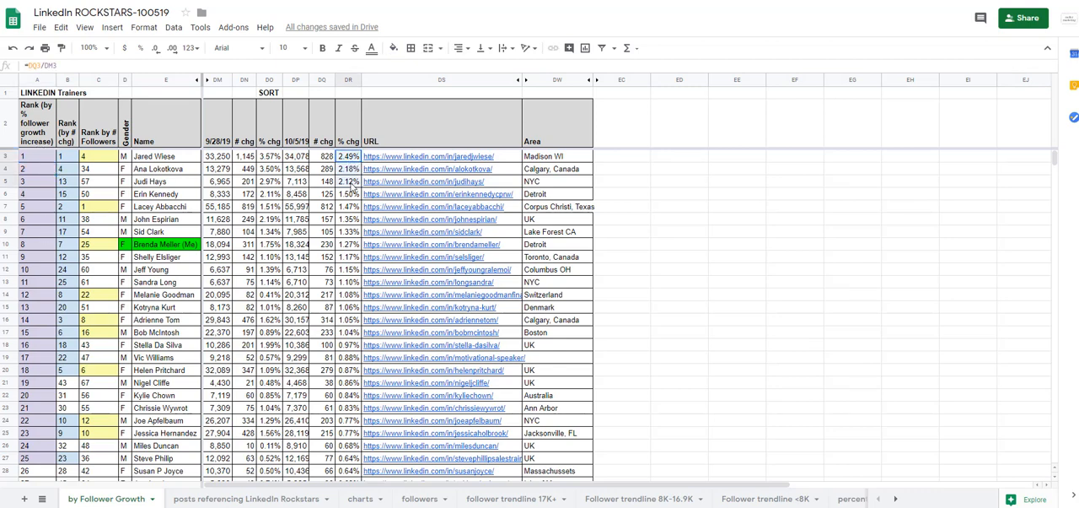
pyautogui.click(353, 183)
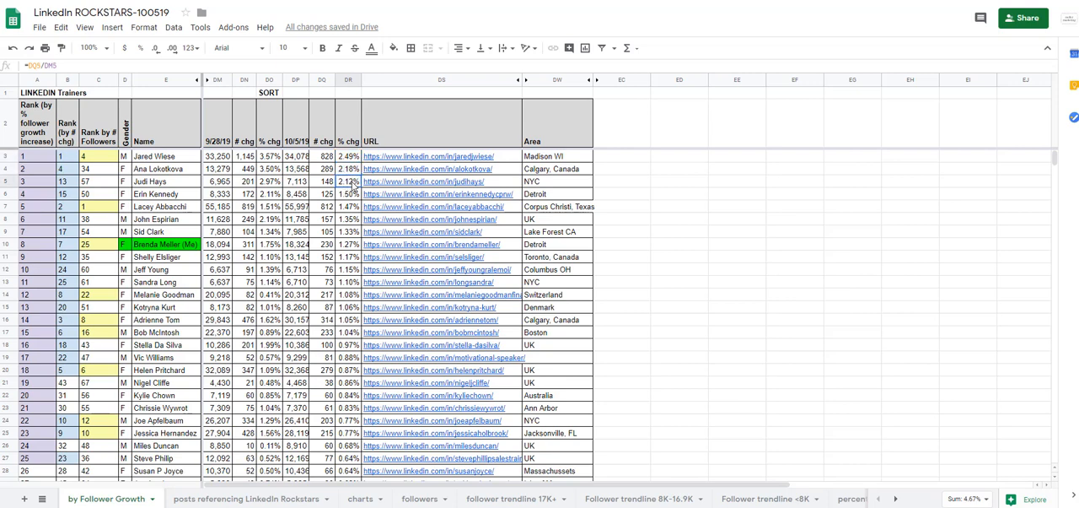
pyautogui.click(353, 196)
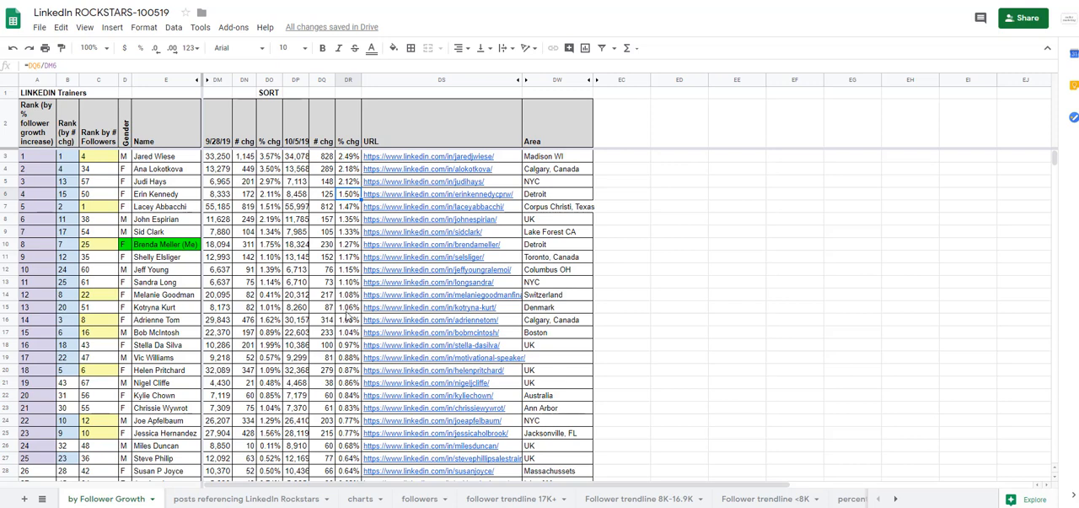
pyautogui.click(351, 422)
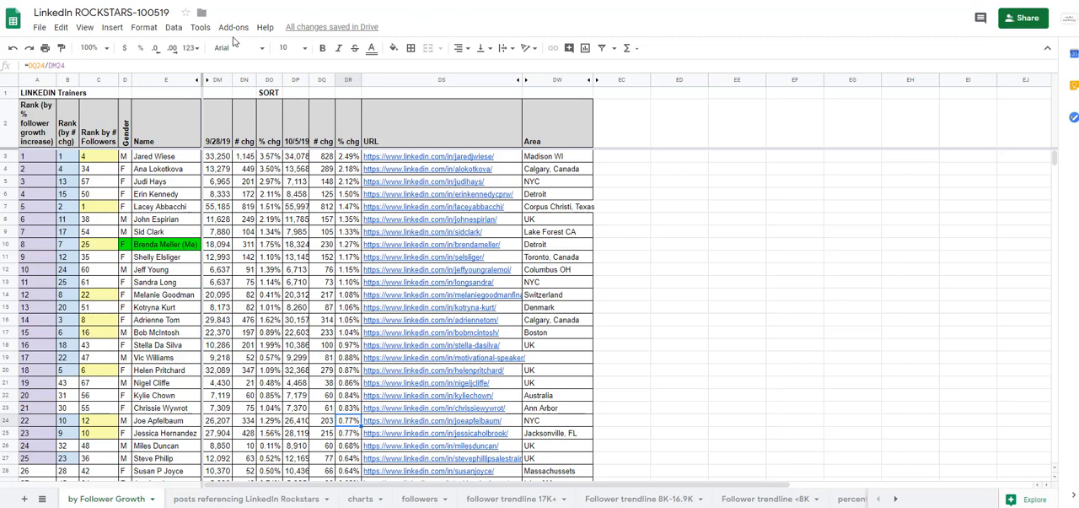
pyautogui.click(171, 49)
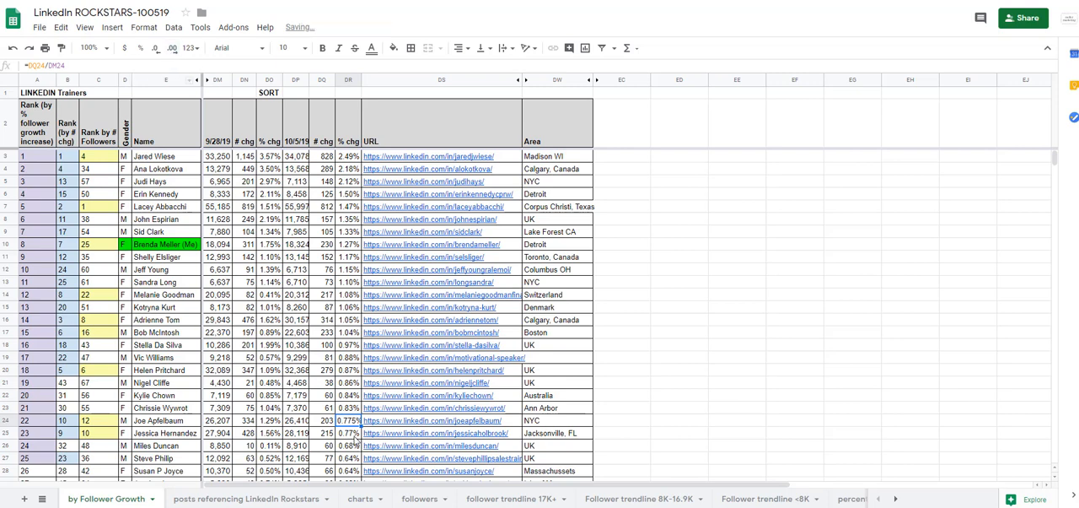
pyautogui.click(355, 437)
pyautogui.click(171, 48)
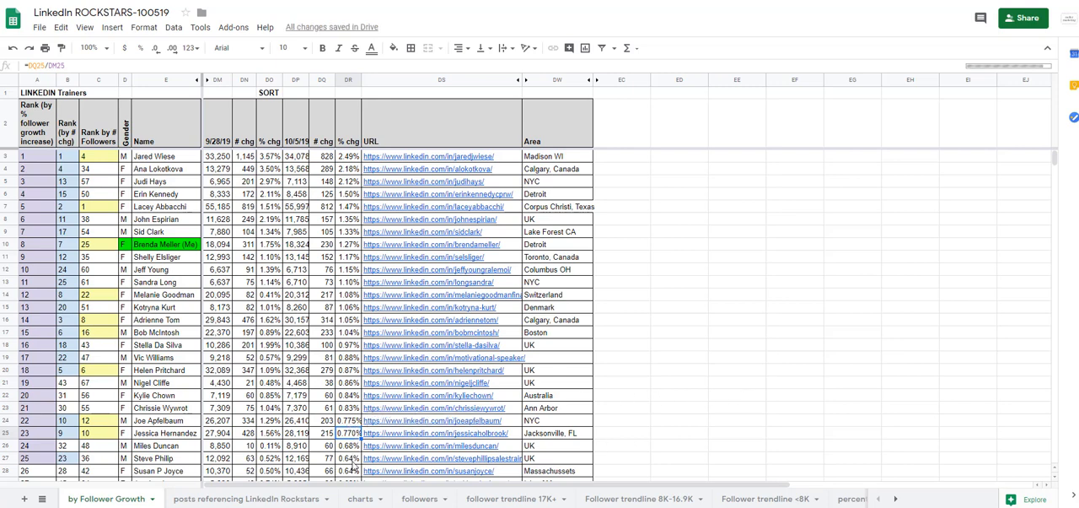
# Show the % chg values in DR27 and DR28, ranks 25 and 26, with three decimal places to compare them.
pyautogui.click(352, 461)
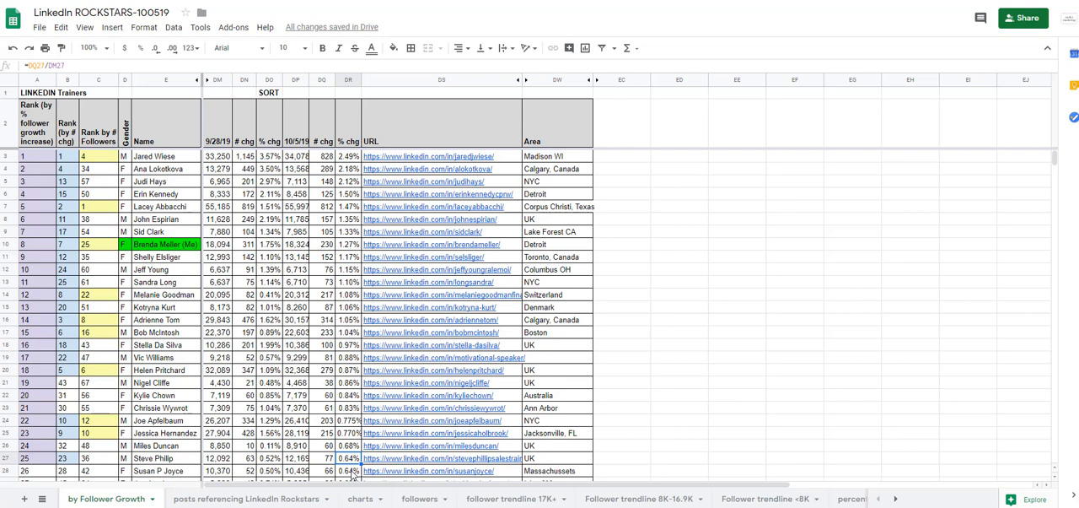
pyautogui.click(172, 48)
pyautogui.click(348, 470)
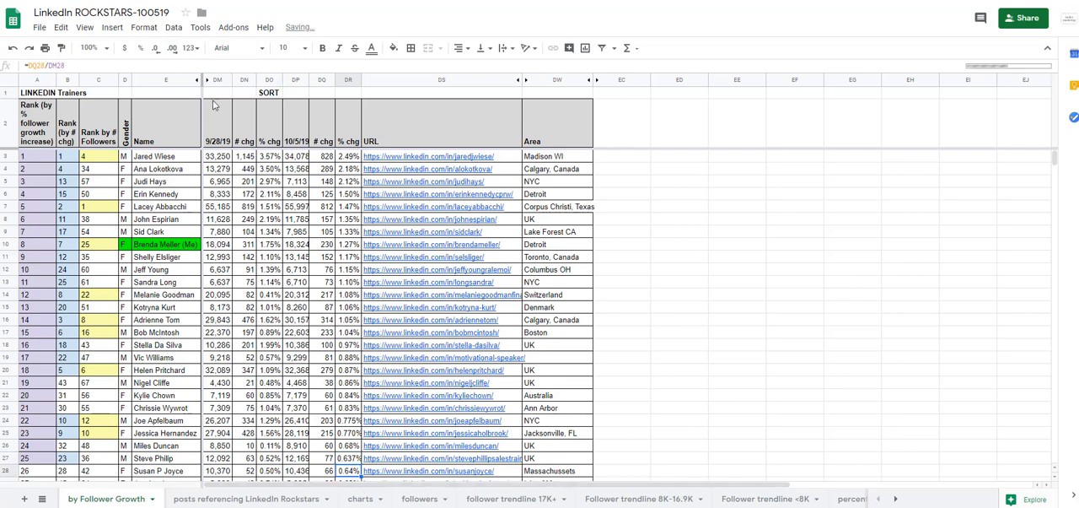
pyautogui.click(171, 48)
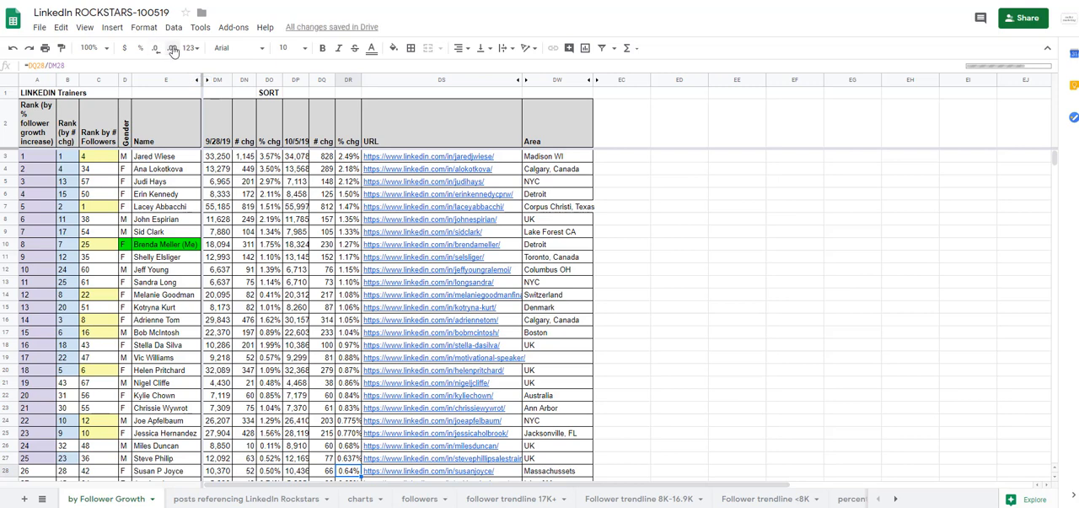
pyautogui.click(680, 361)
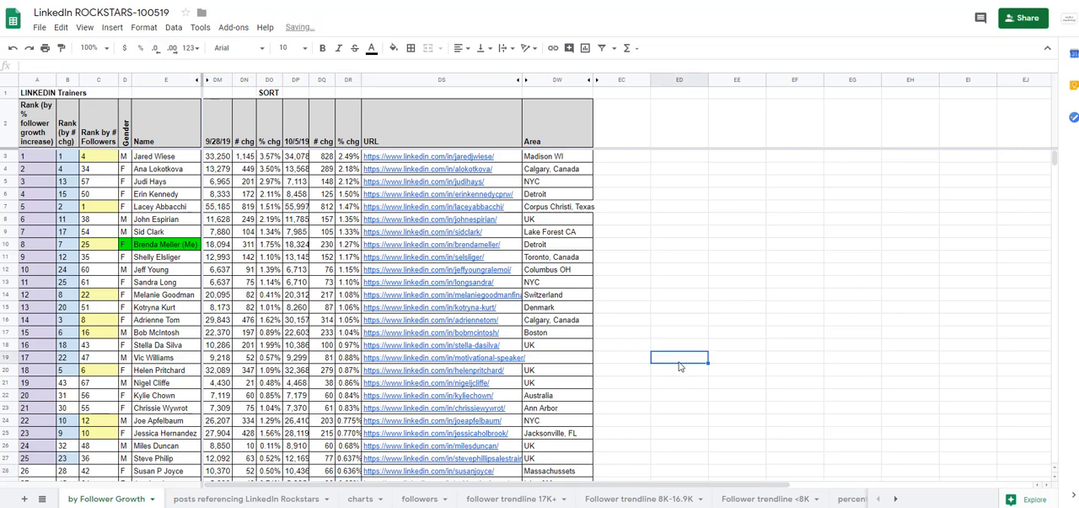
pyautogui.click(355, 473)
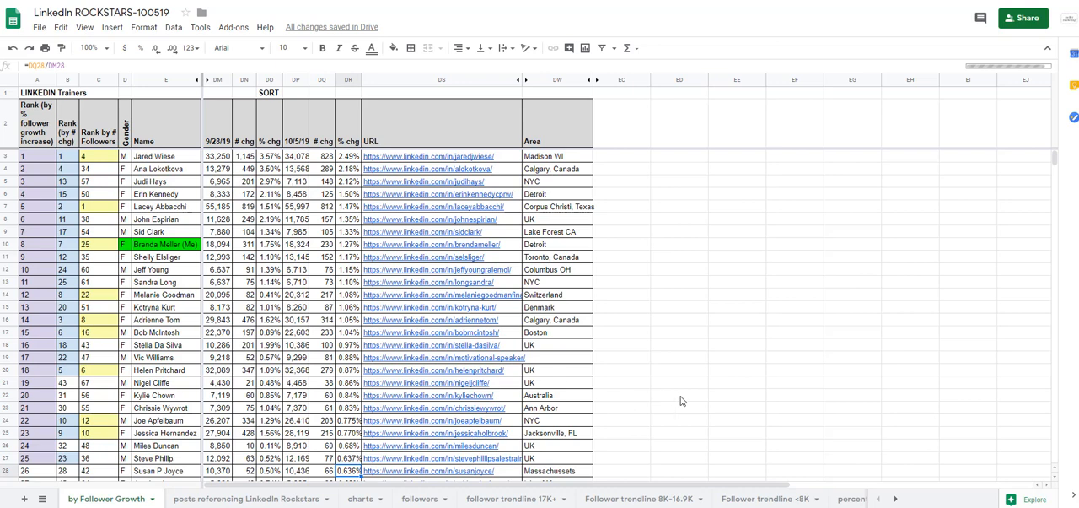